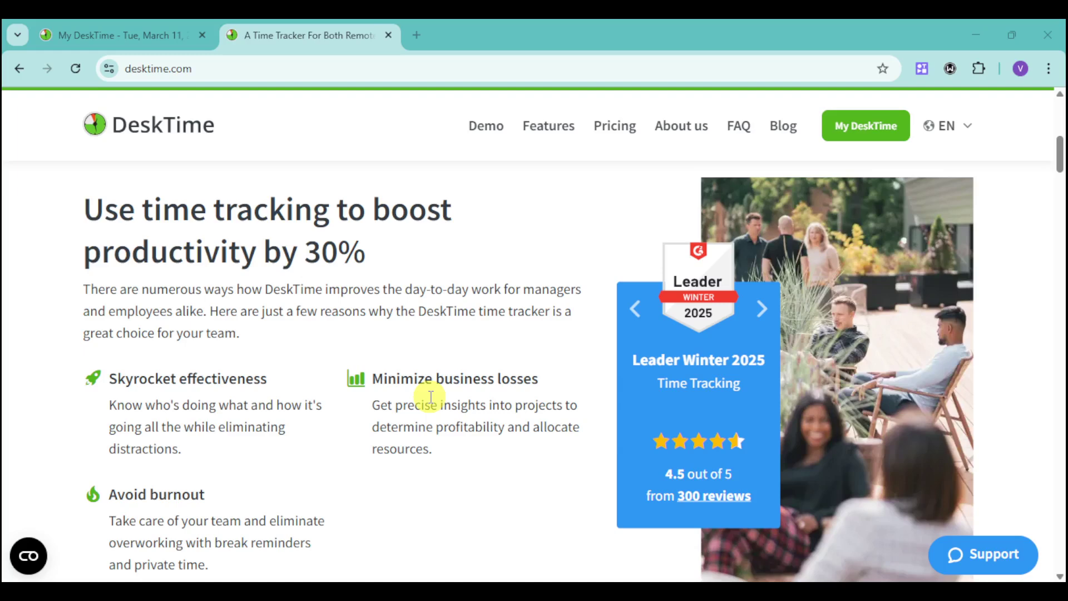
- Look through the DeskTime homepage down to its feature overview and open the complete features page
scroll(431, 397, down, 1)
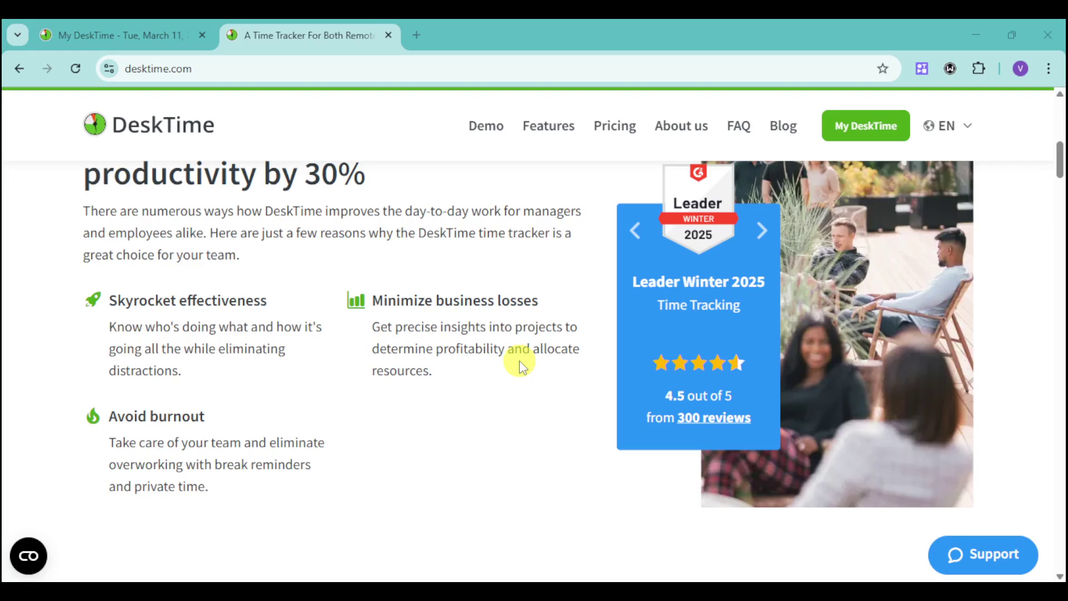
scroll(522, 365, down, 2)
scroll(522, 365, down, 10)
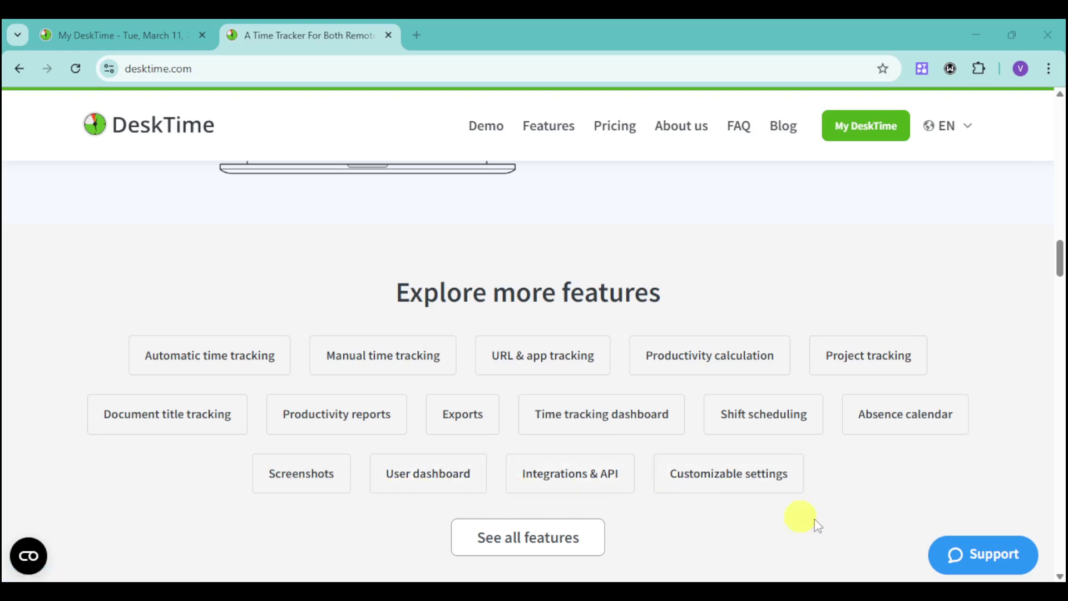
click(491, 537)
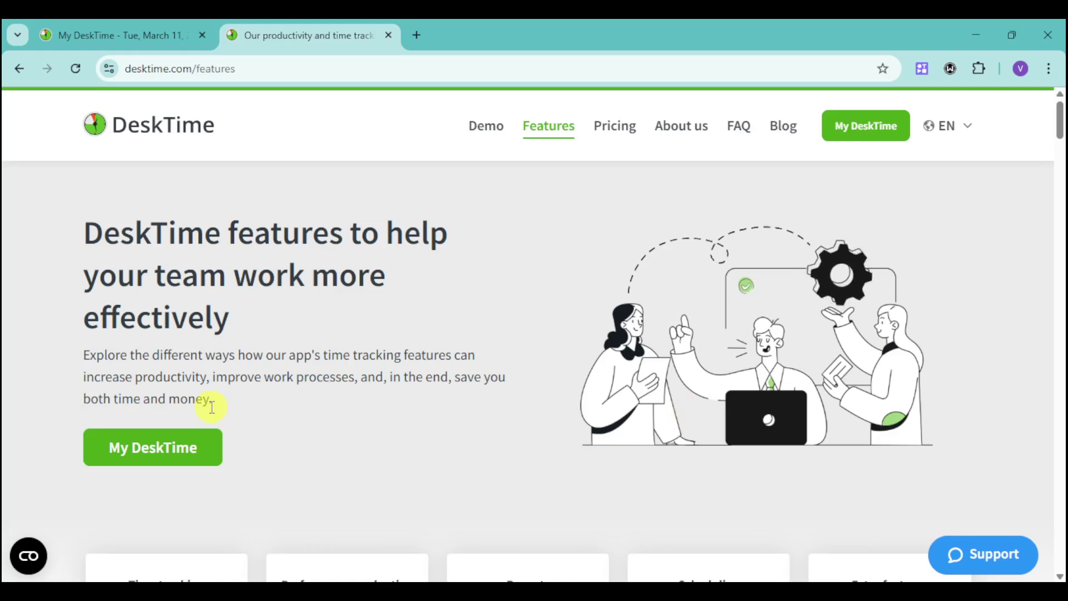
- Return to the DeskTime homepage, open the Demo page and start exploring the demo account
click(186, 130)
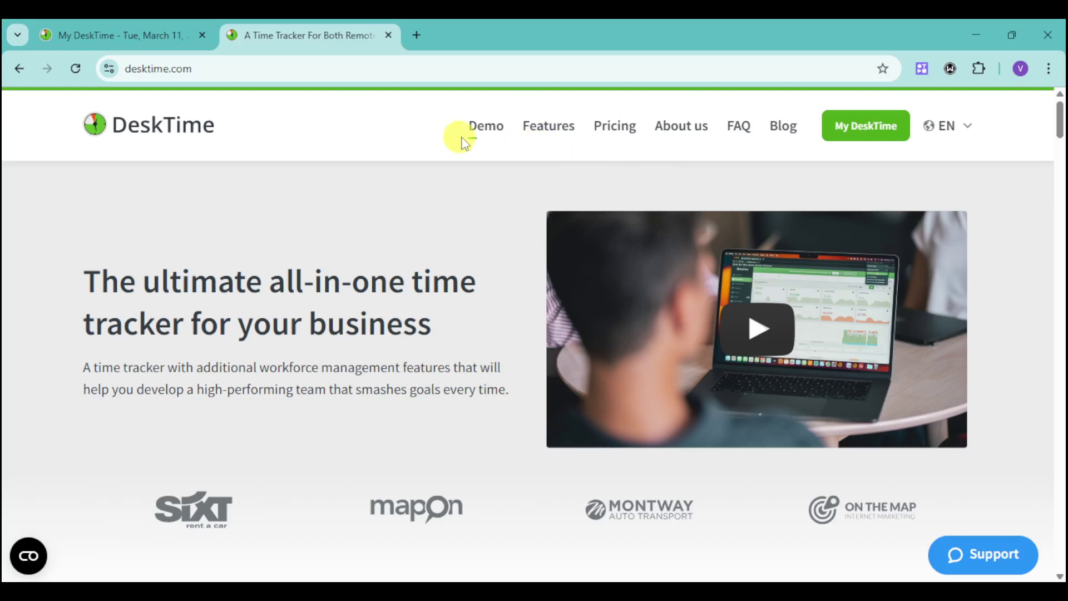
click(478, 126)
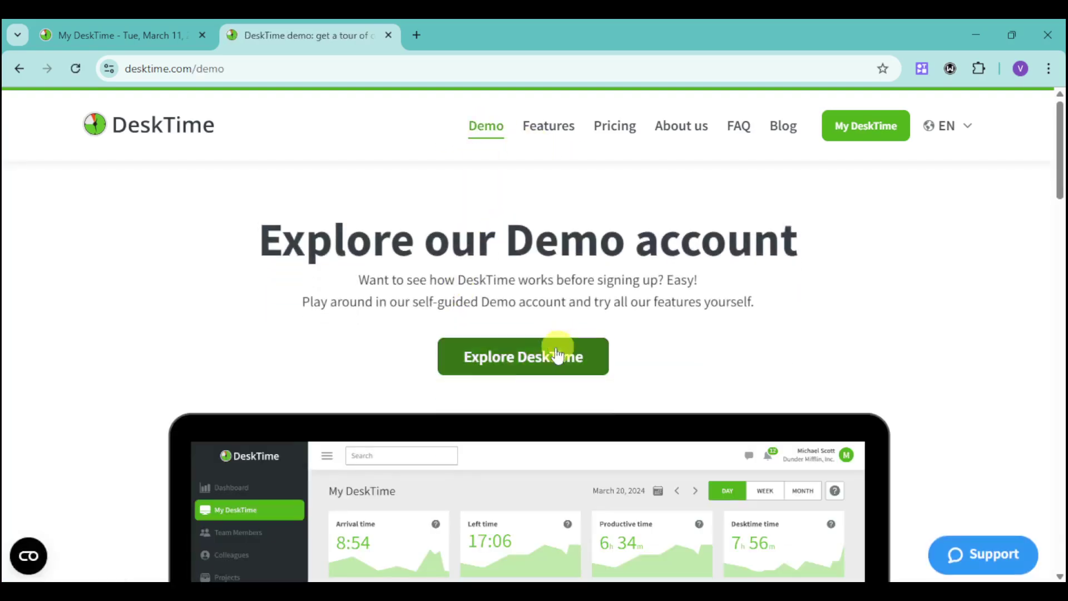
click(535, 358)
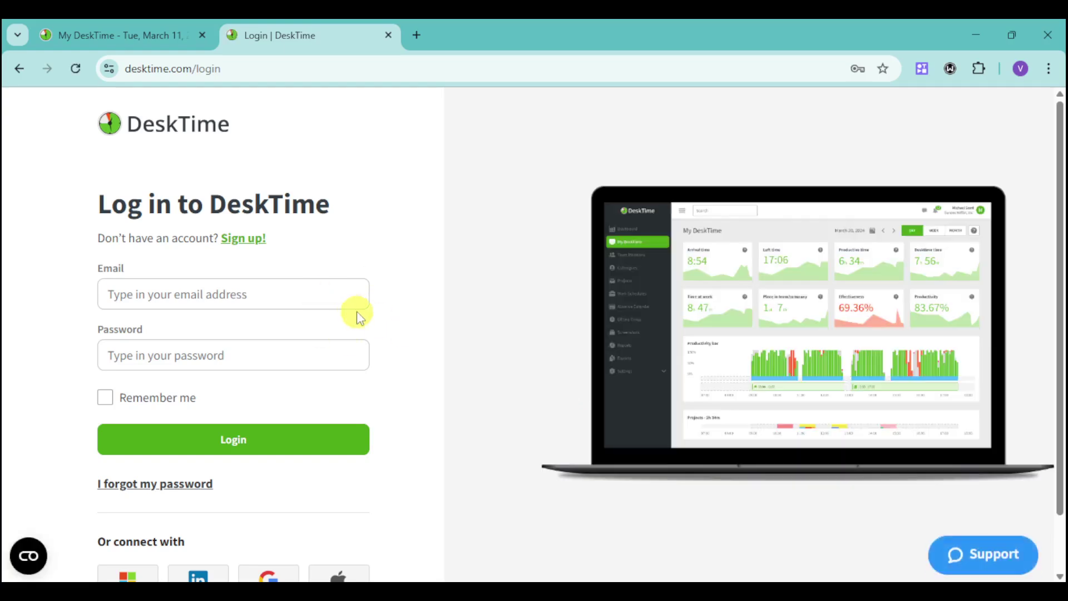
- Go back to the My DeskTime account page and open the desktop app's download page
click(155, 37)
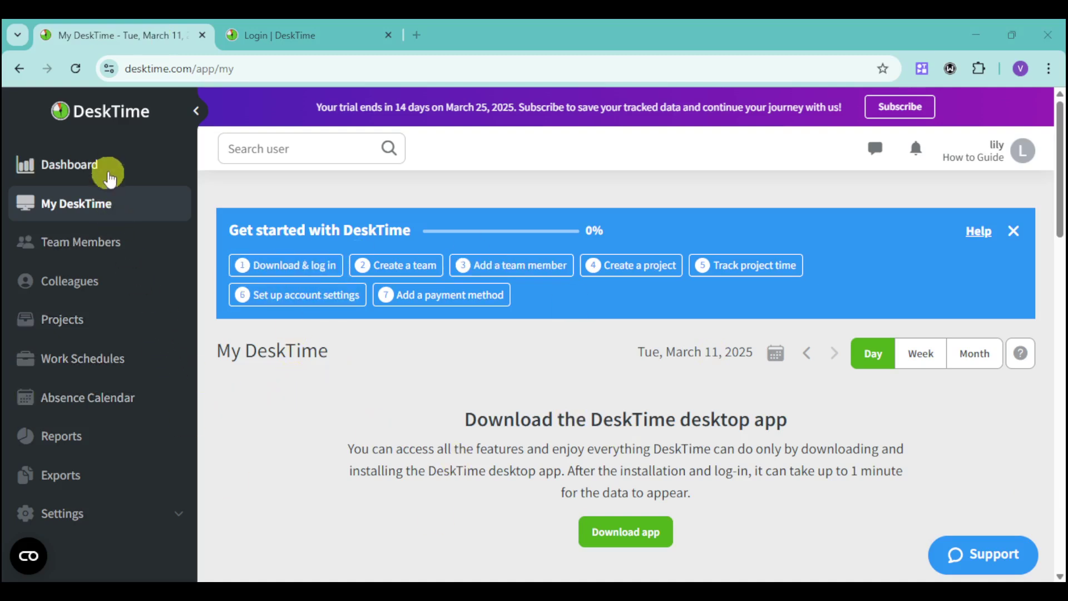
click(113, 168)
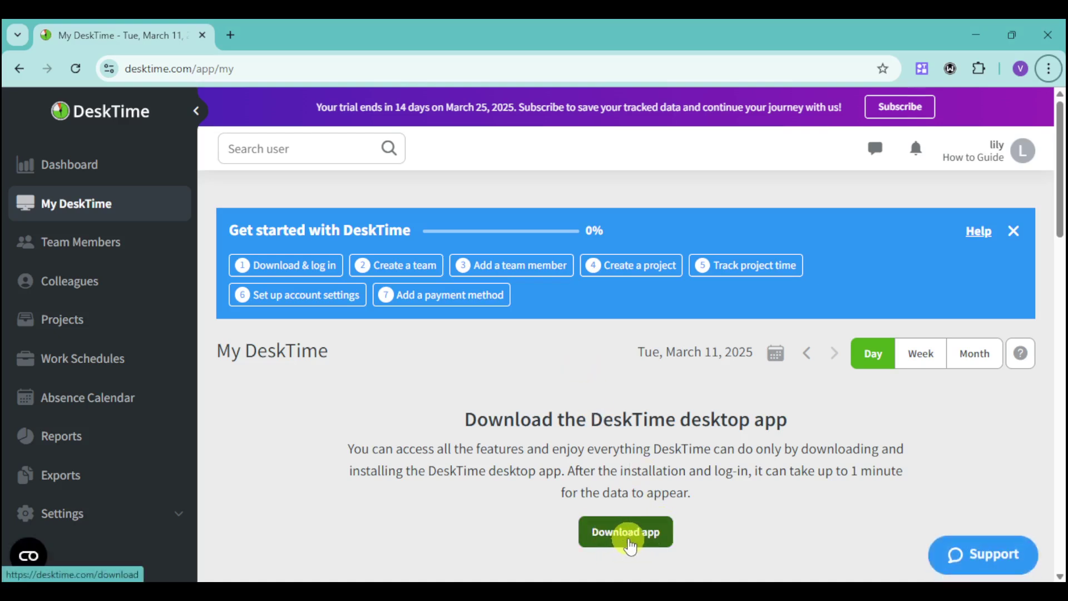
click(628, 538)
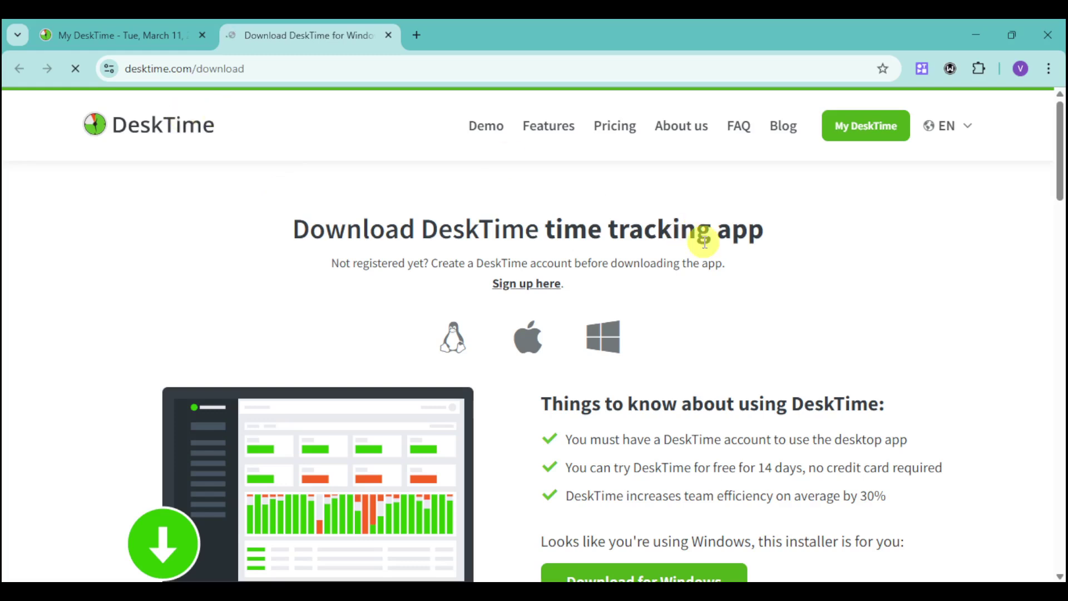
- Examine the desktop download options for Windows, Mac and Linux, the installation steps and the mobile app section
scroll(648, 497, down, 3)
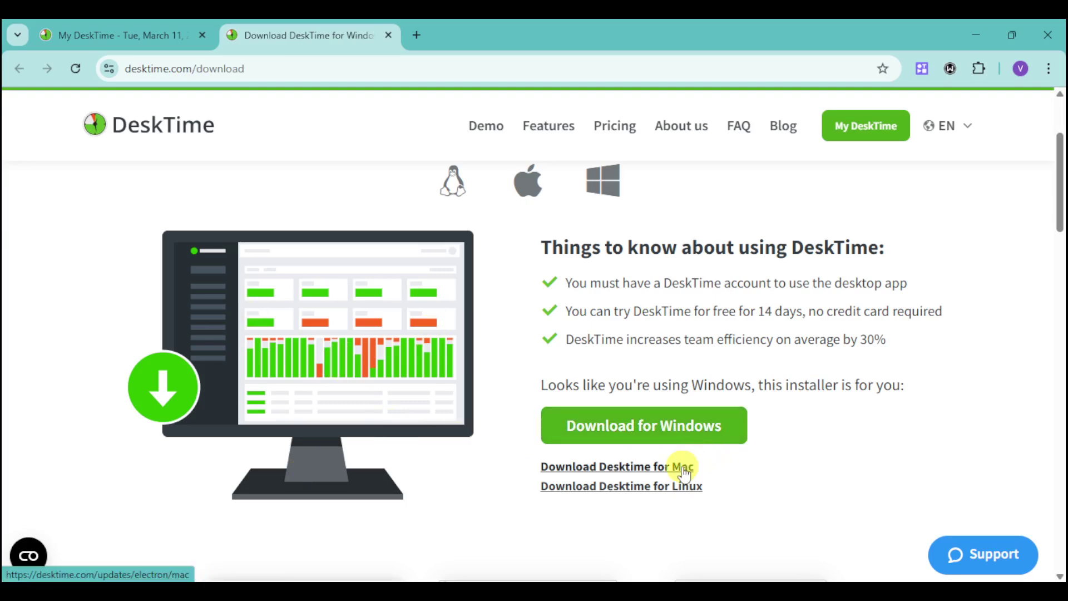
scroll(556, 362, down, 5)
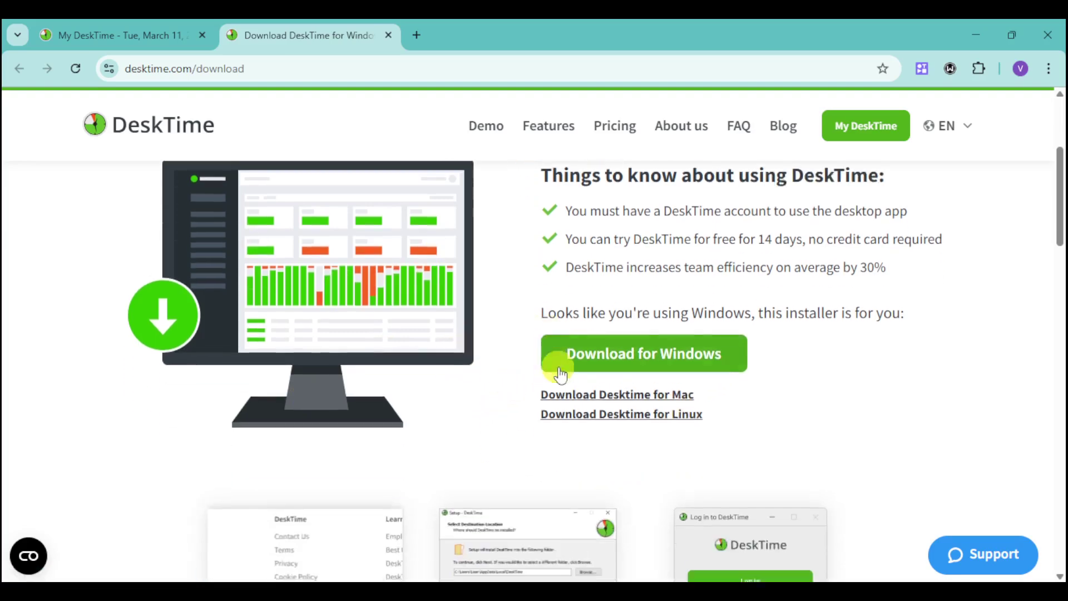
scroll(649, 362, down, 1)
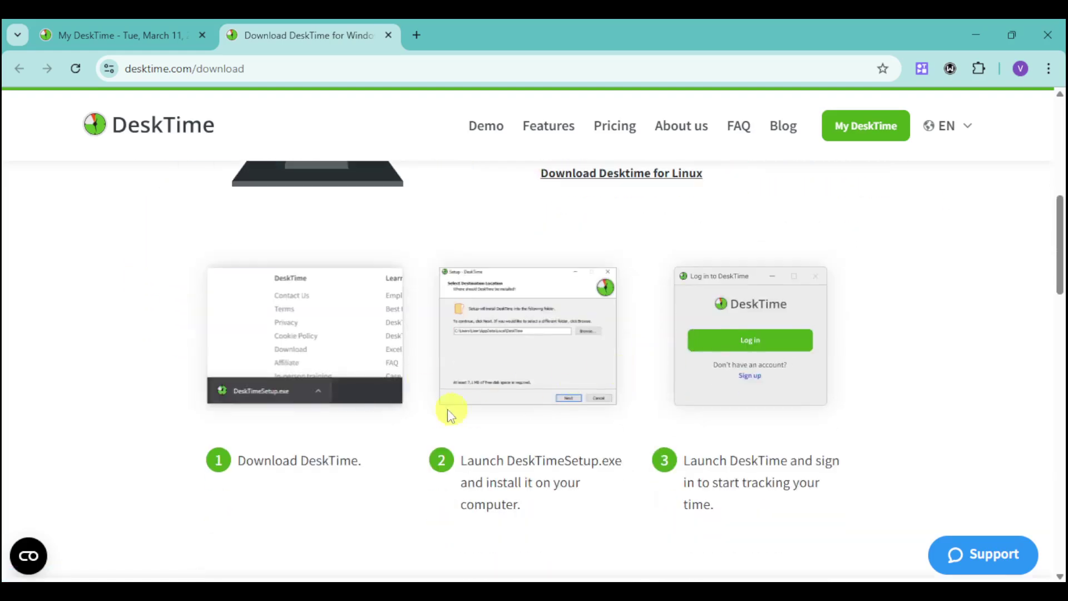
scroll(226, 457, down, 4)
scroll(226, 456, down, 3)
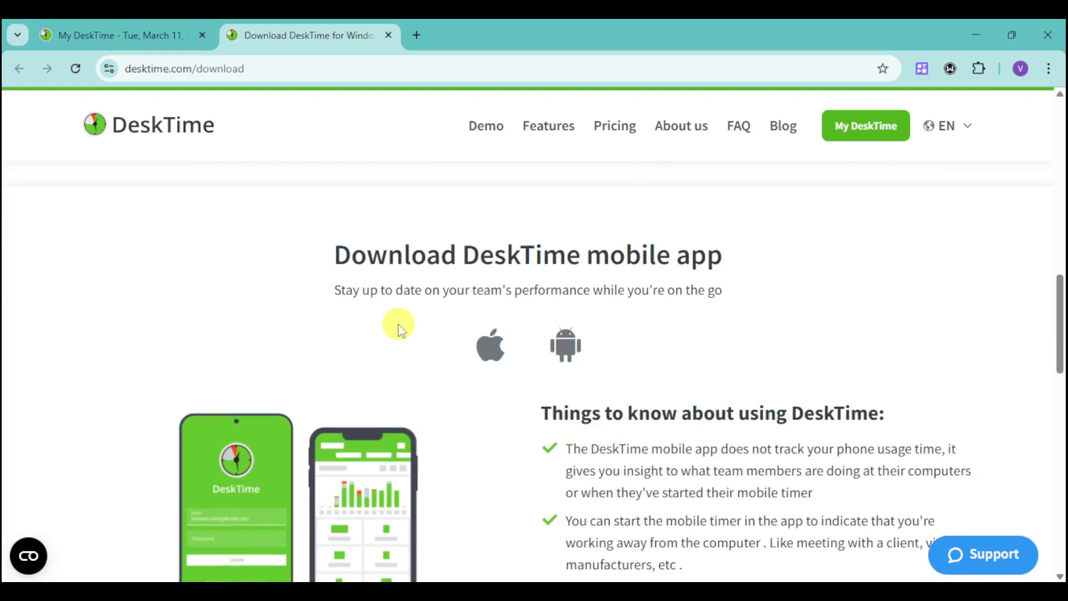
scroll(398, 328, down, 1)
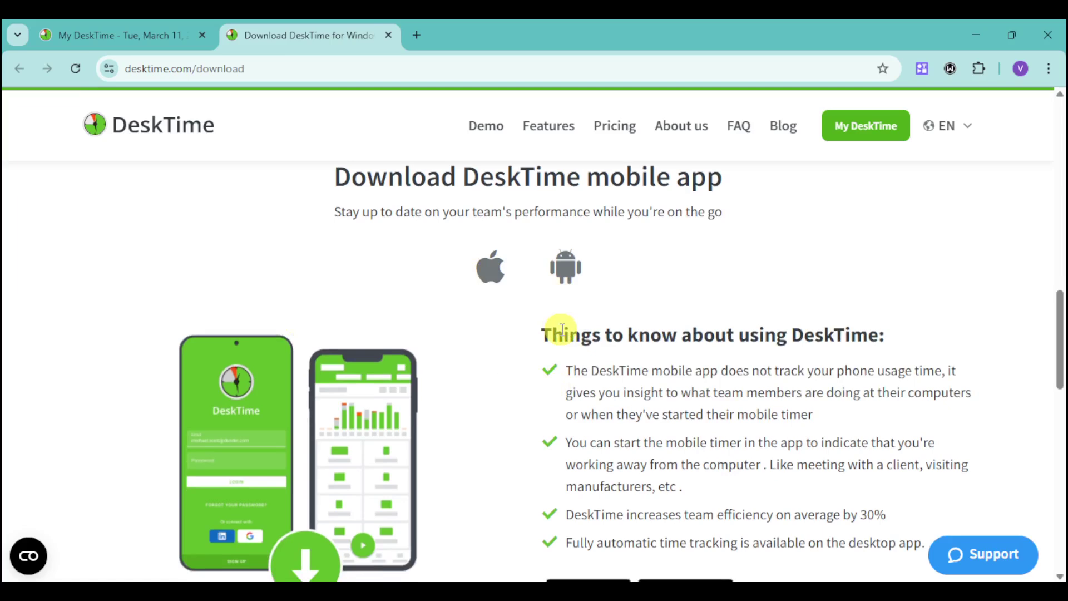
- In the account's Team Members section, add three members by full name and email as Employees without a team, and send their invites
click(150, 35)
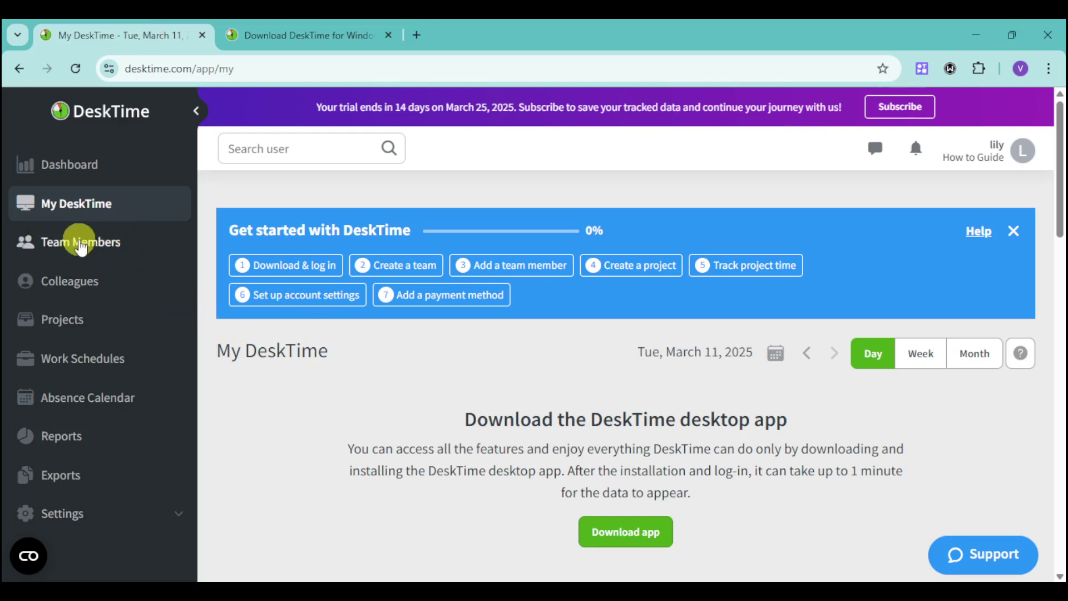
click(80, 248)
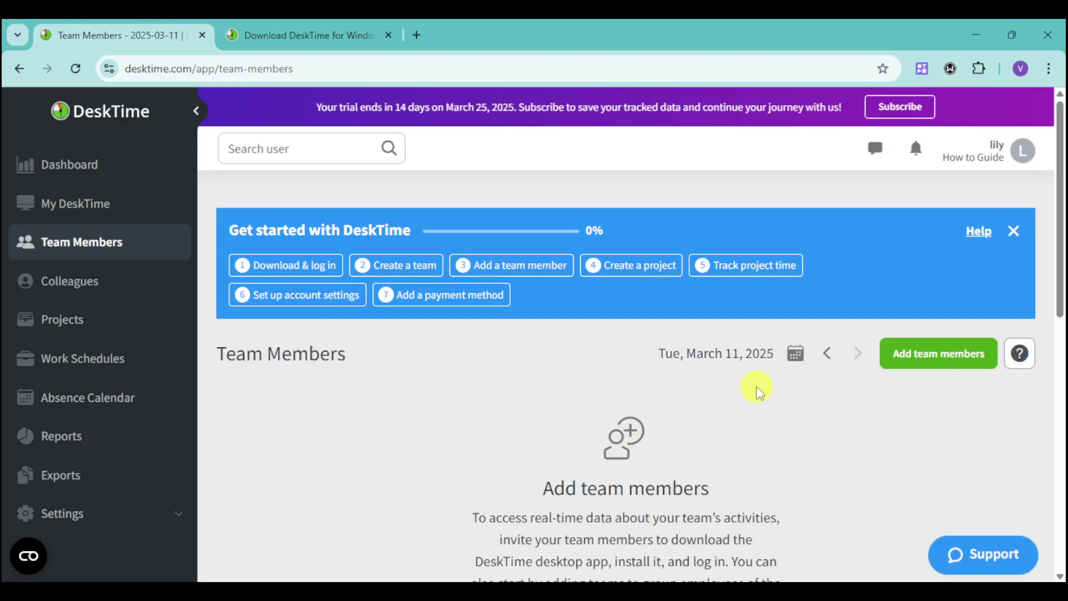
scroll(746, 444, down, 1)
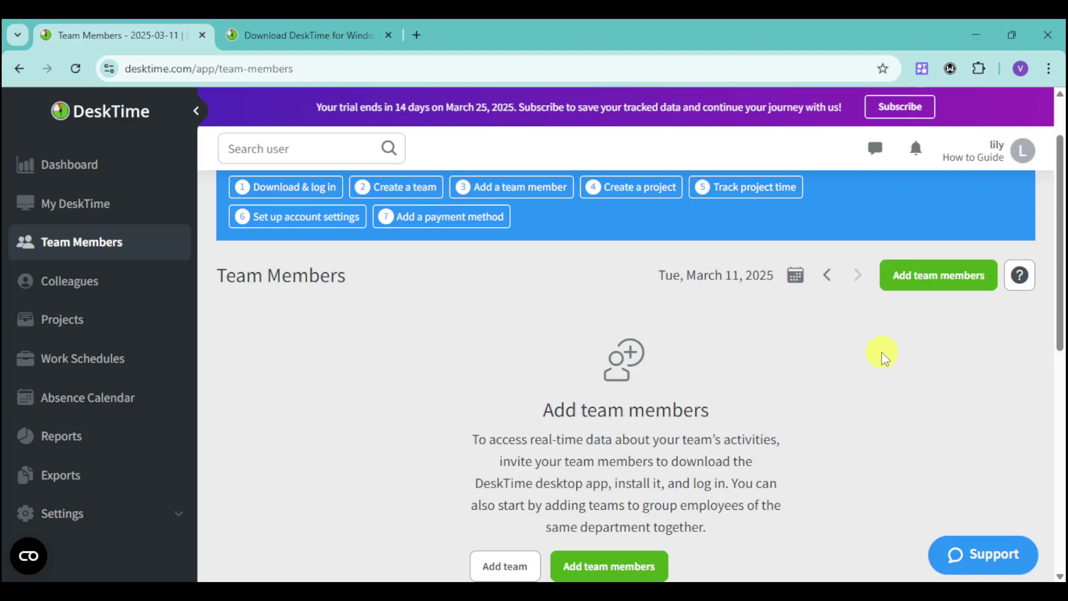
click(927, 272)
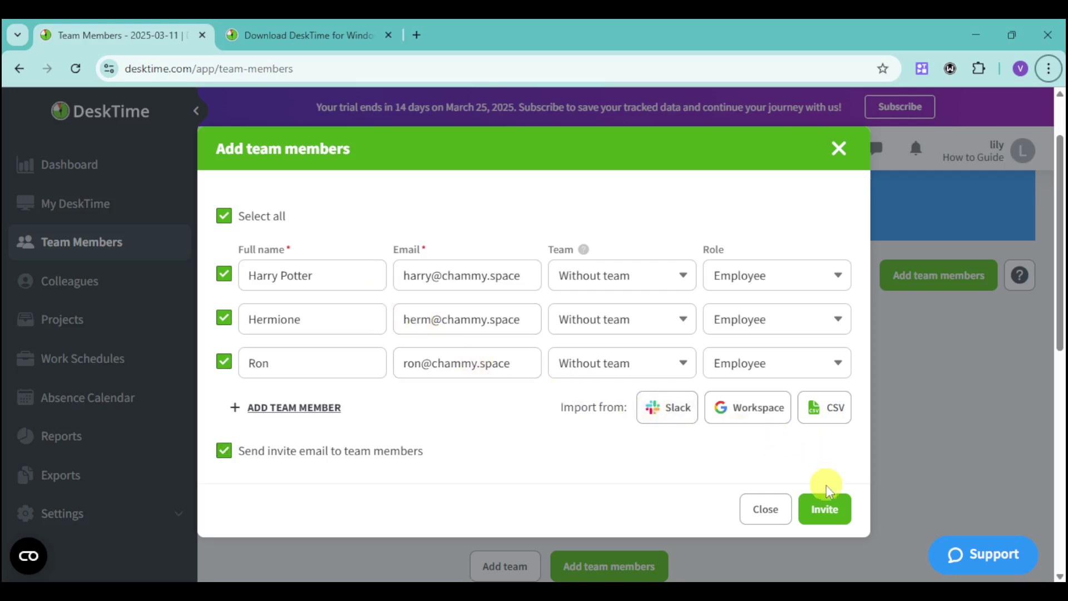
click(828, 515)
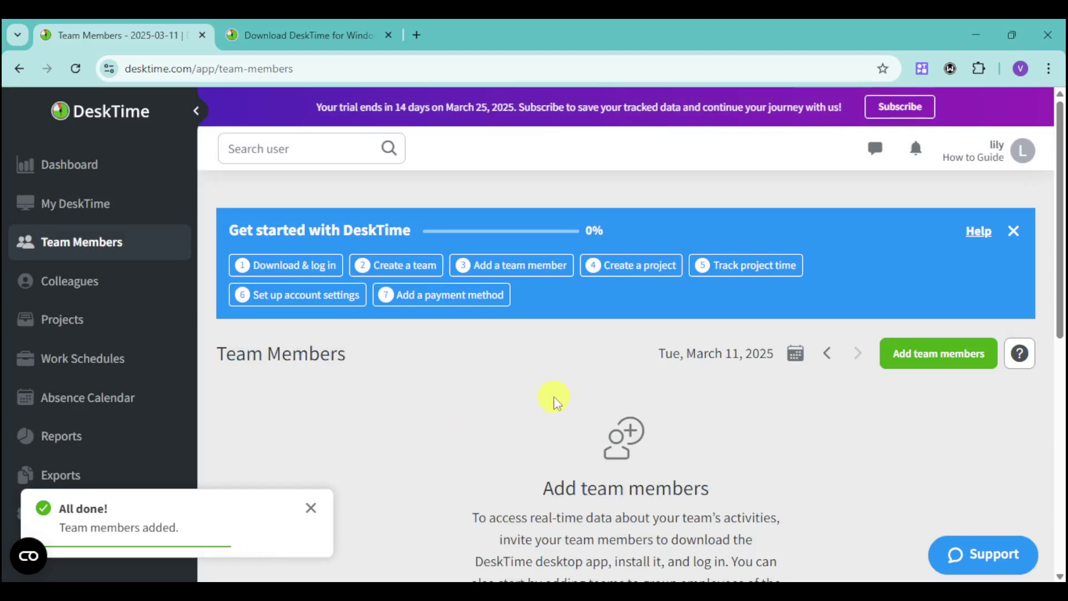
- Open the activity page of the first employee in the Team Members list
scroll(490, 440, down, 3)
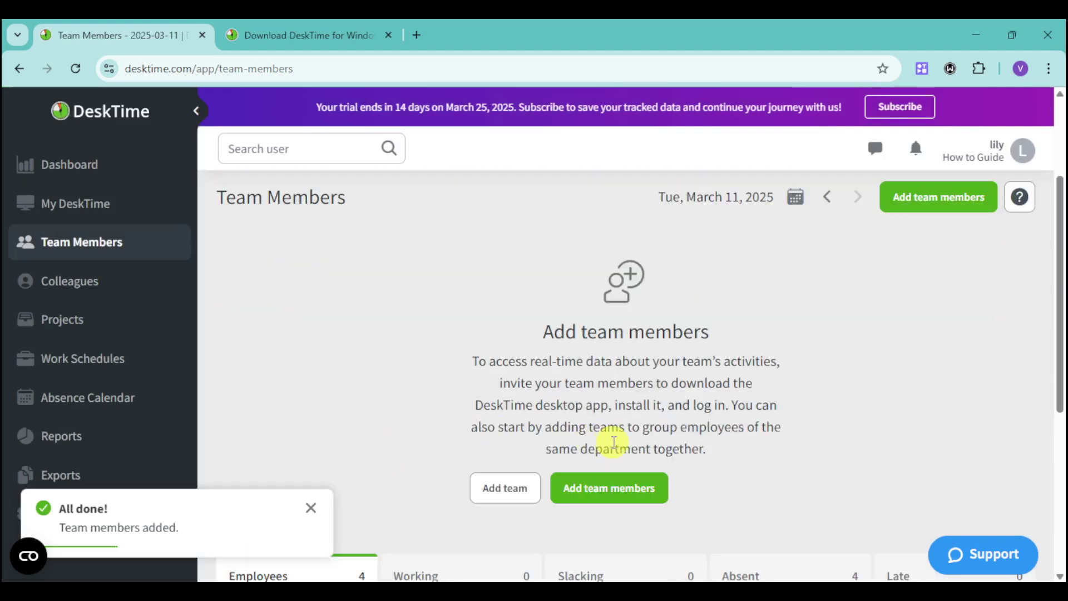
scroll(568, 454, down, 1)
scroll(568, 458, down, 3)
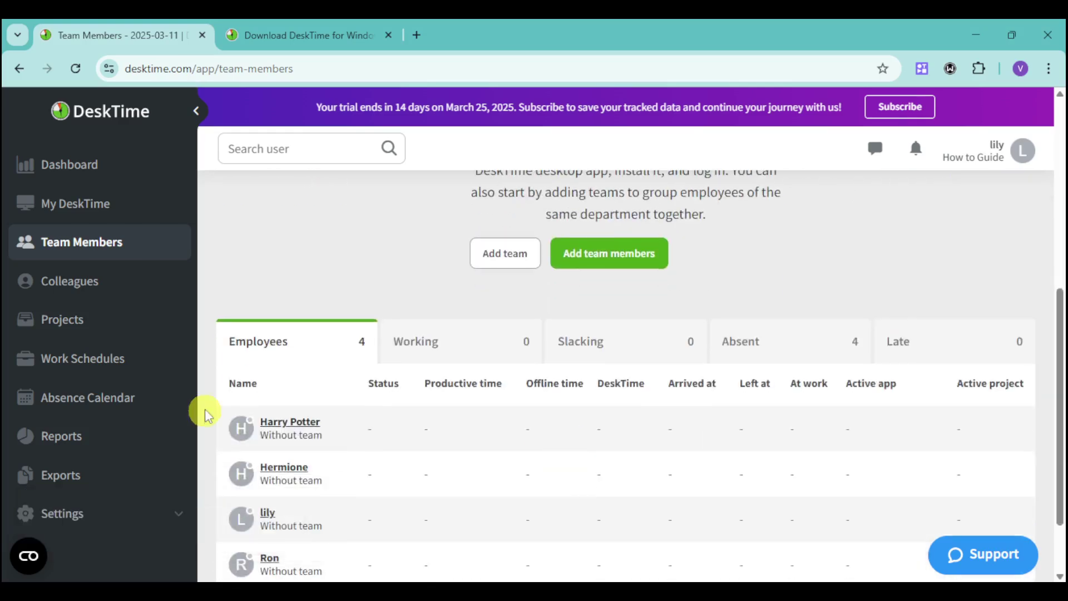
scroll(303, 378, down, 2)
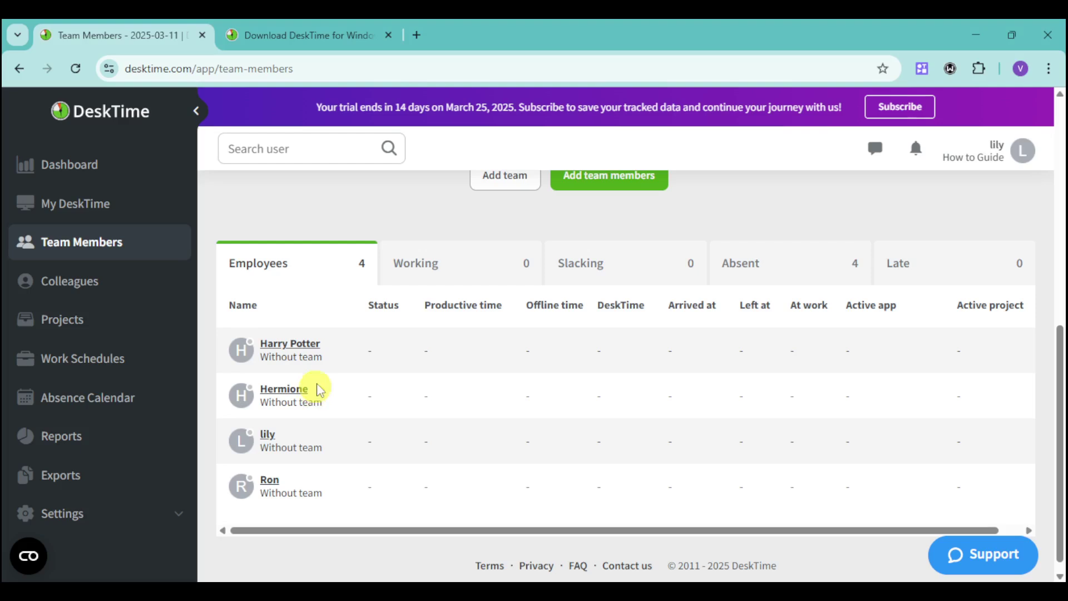
click(302, 346)
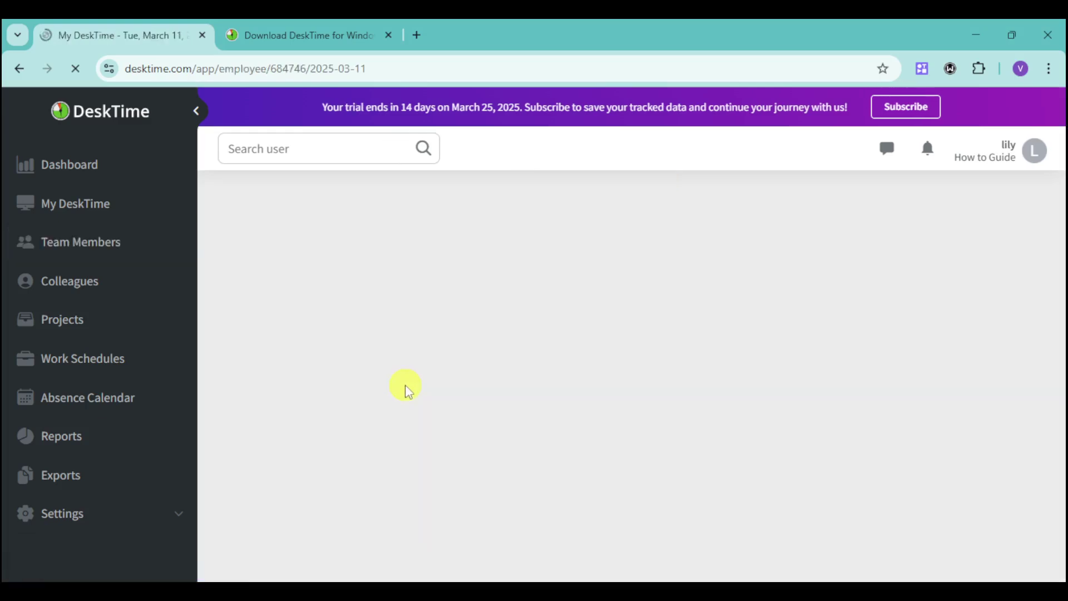
- Examine the employee's daily time cards, productivity bar, productive, unproductive and neutral apps, and categories
scroll(428, 388, down, 4)
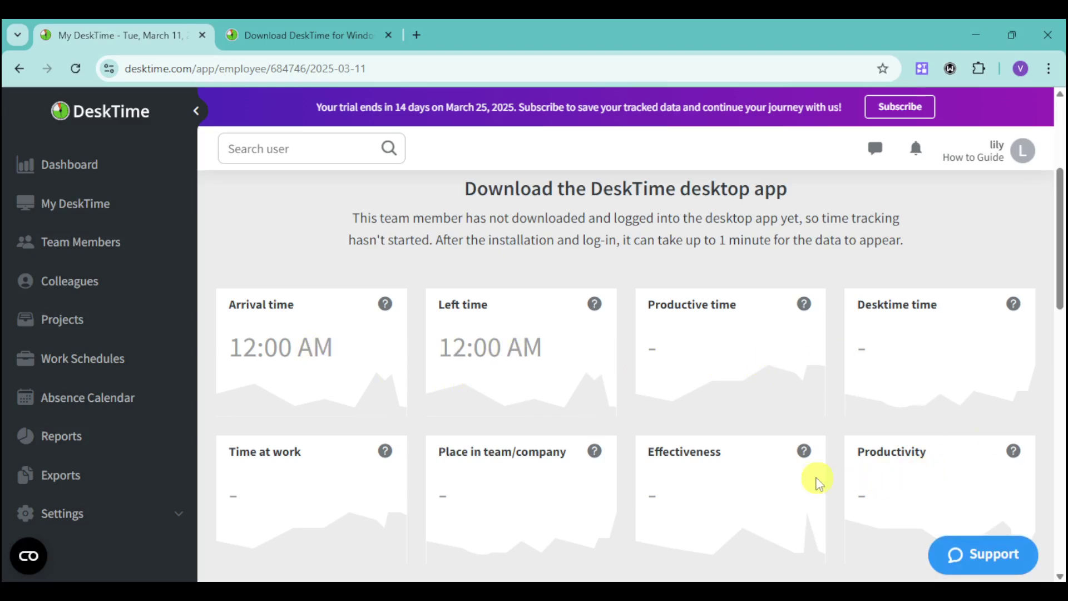
scroll(663, 481, down, 2)
scroll(663, 481, down, 5)
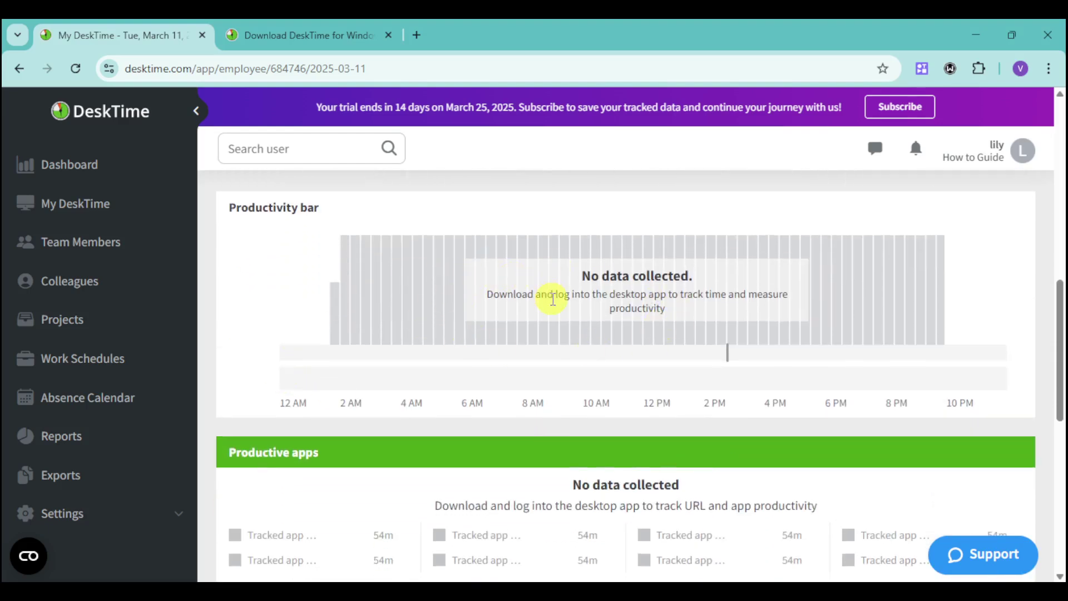
scroll(553, 299, down, 2)
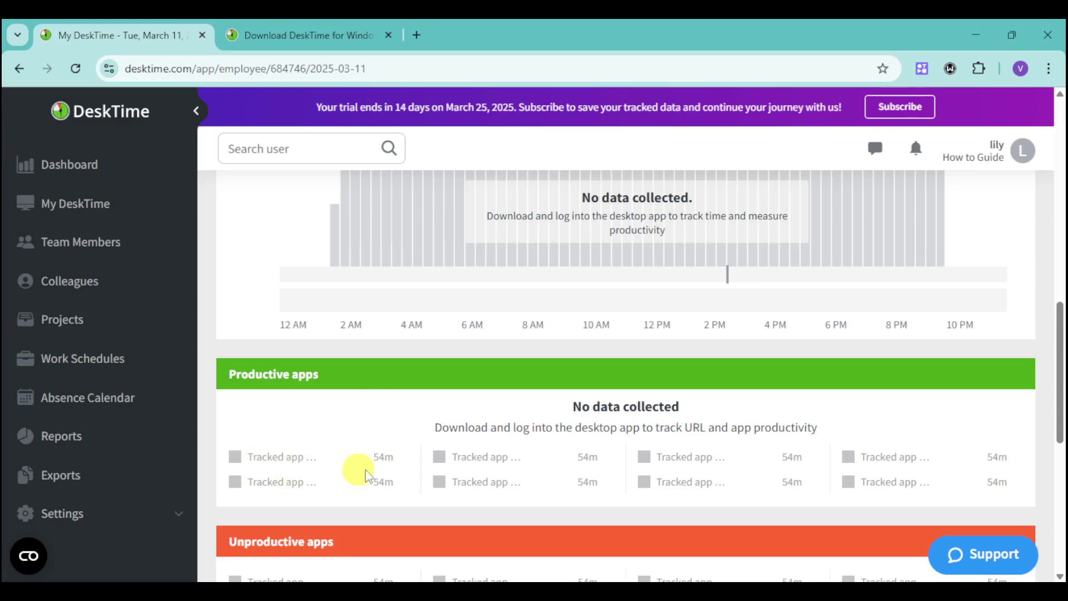
scroll(489, 400, down, 3)
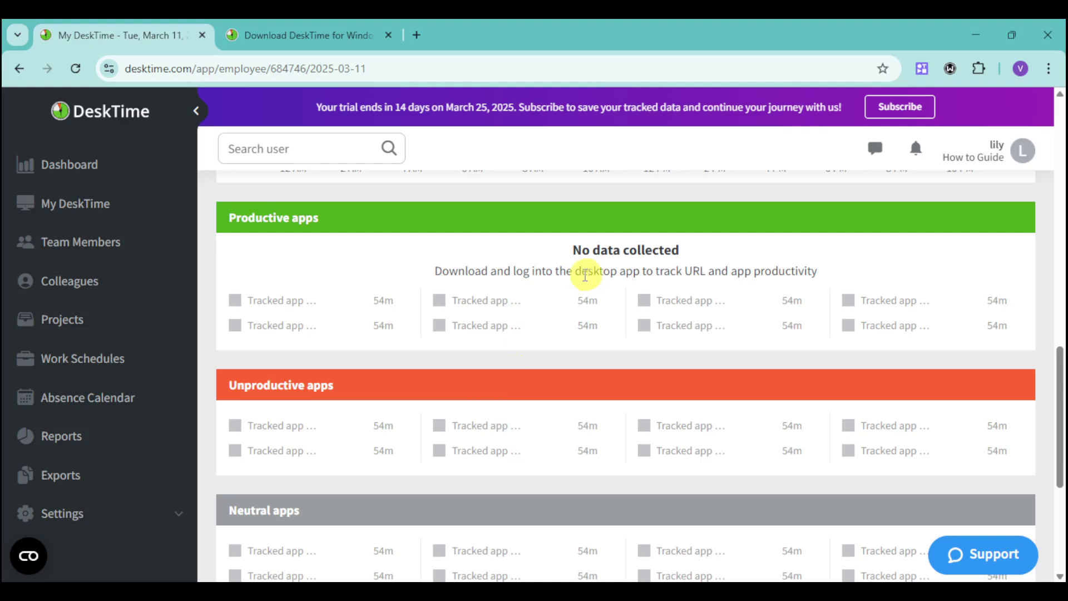
scroll(357, 379, down, 2)
scroll(486, 382, down, 4)
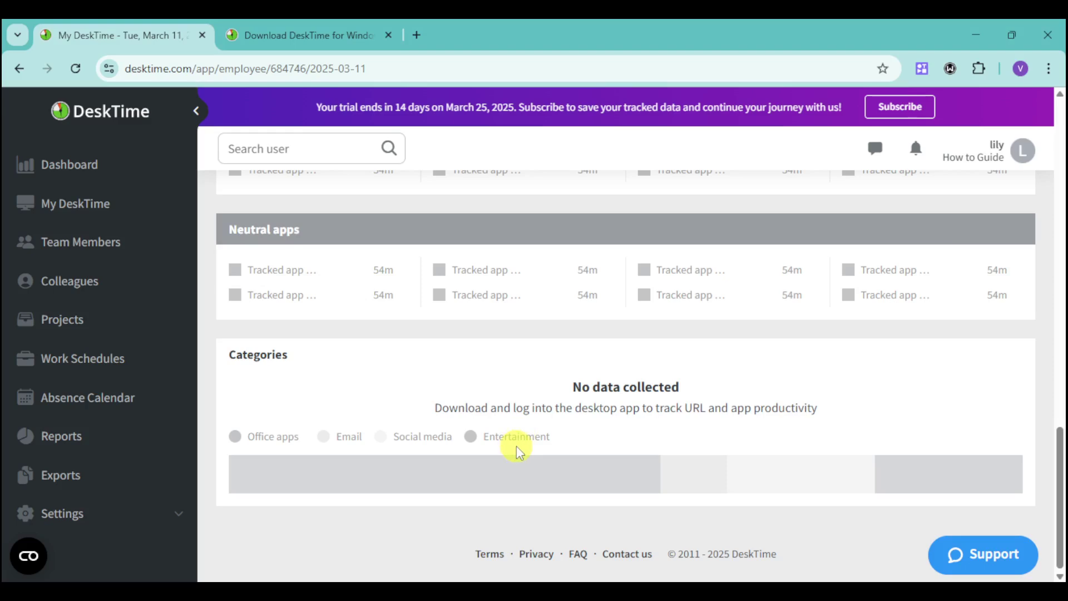
scroll(675, 412, up, 10)
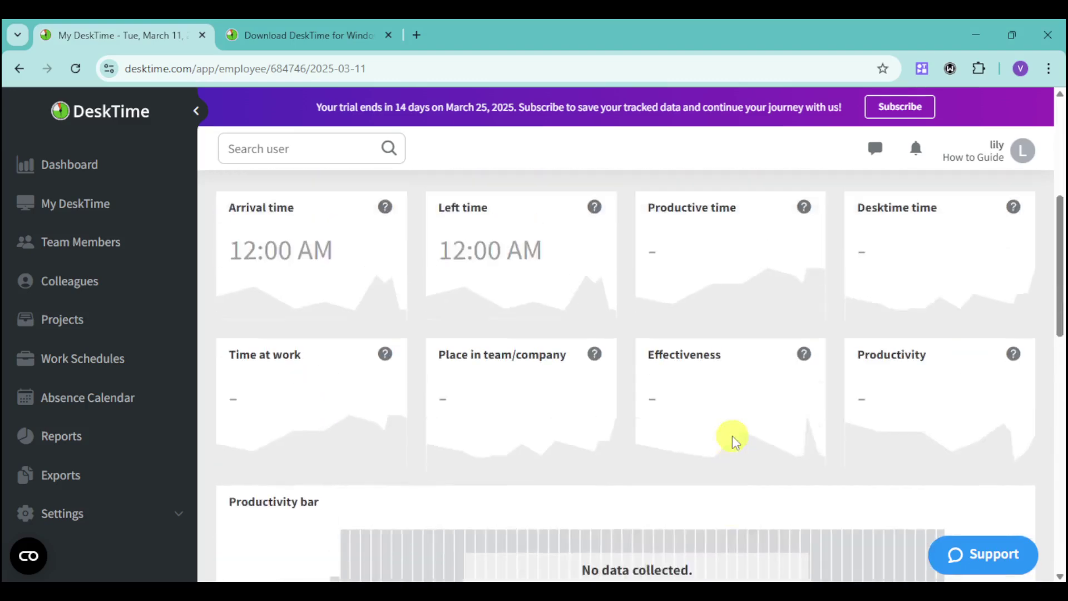
scroll(732, 436, up, 5)
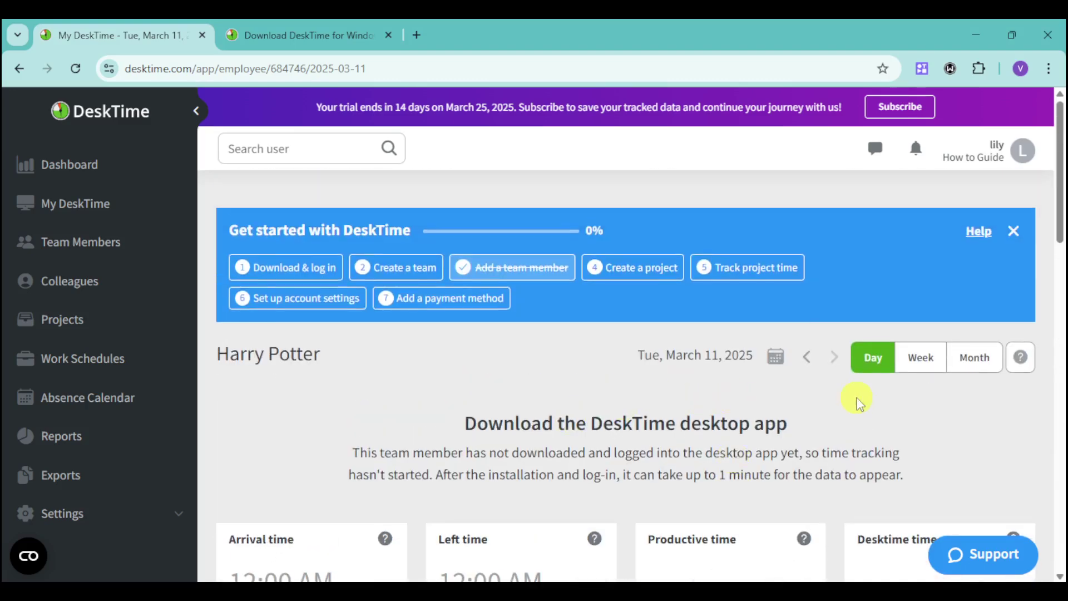
- Switch the employee's activity page to the Week view and look through its time cards and productivity bar
click(918, 358)
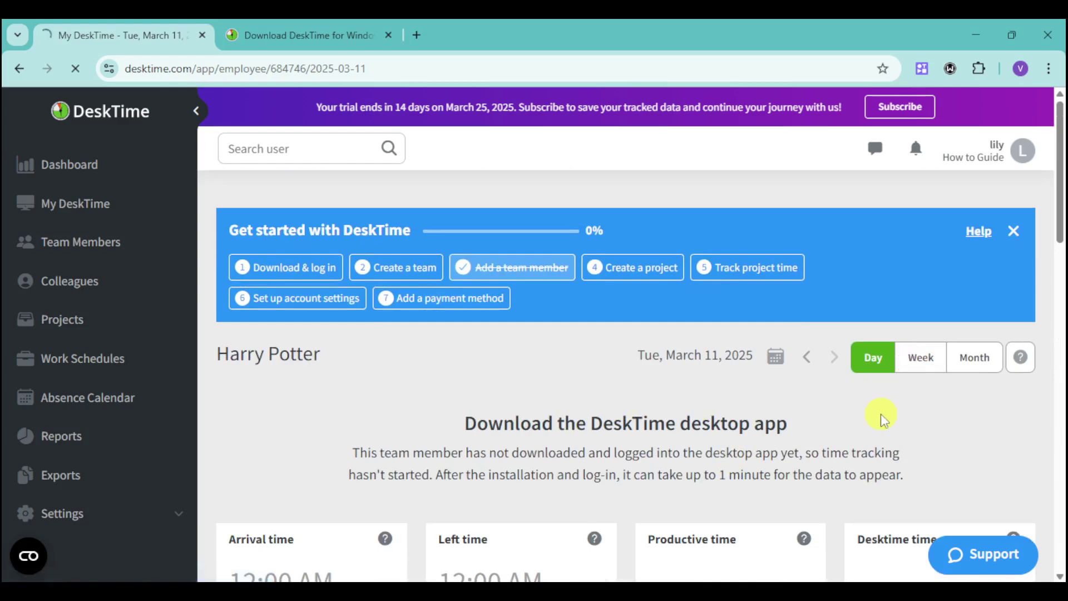
scroll(806, 384, down, 5)
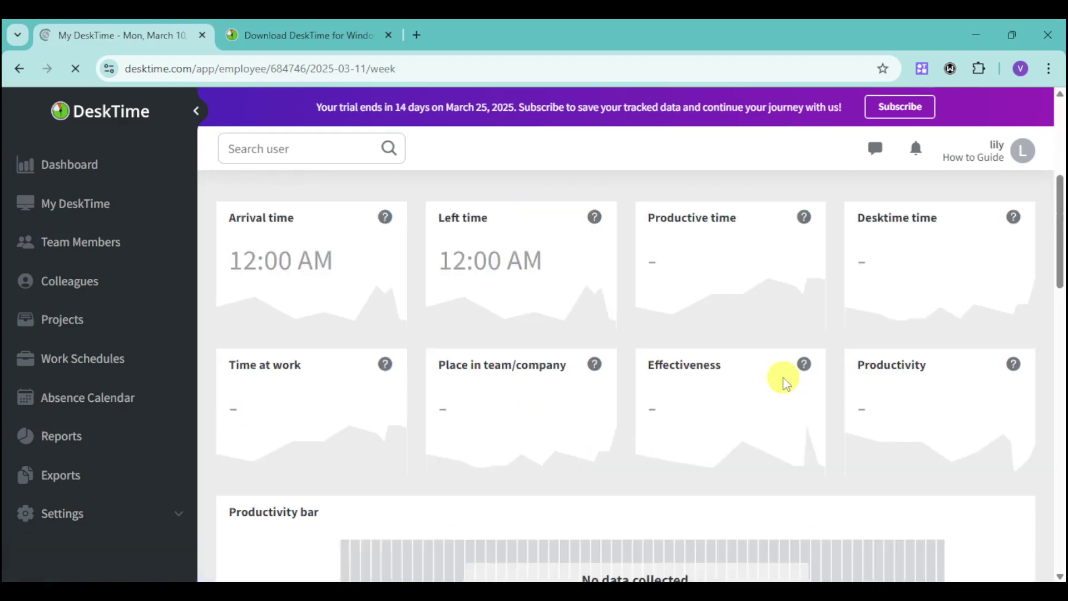
scroll(625, 381, down, 6)
scroll(626, 383, up, 4)
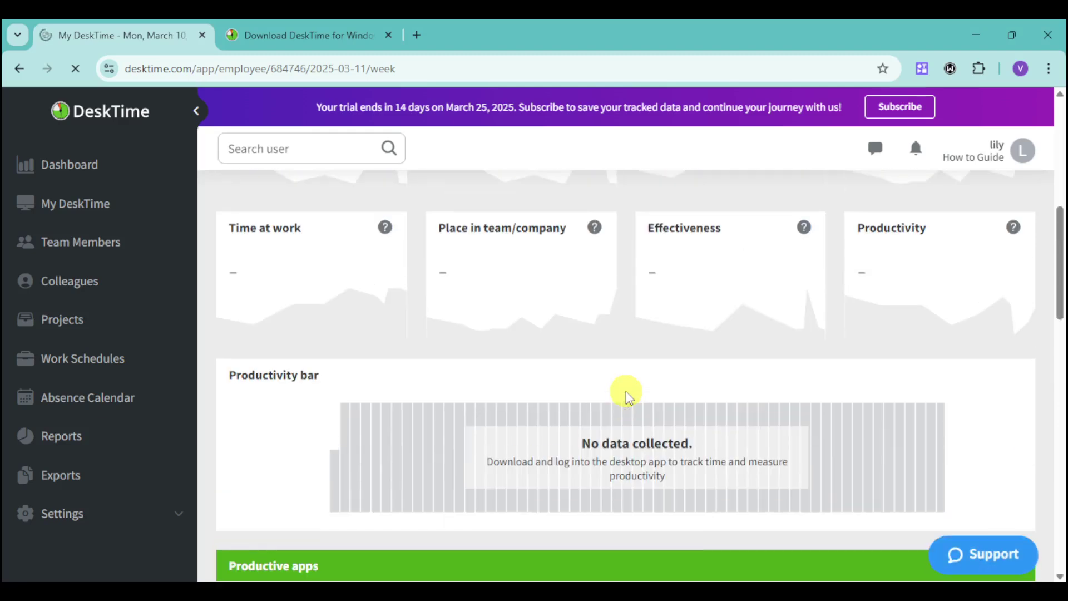
scroll(629, 396, up, 5)
- Open the Colleagues page and look over the colleague cards
click(122, 289)
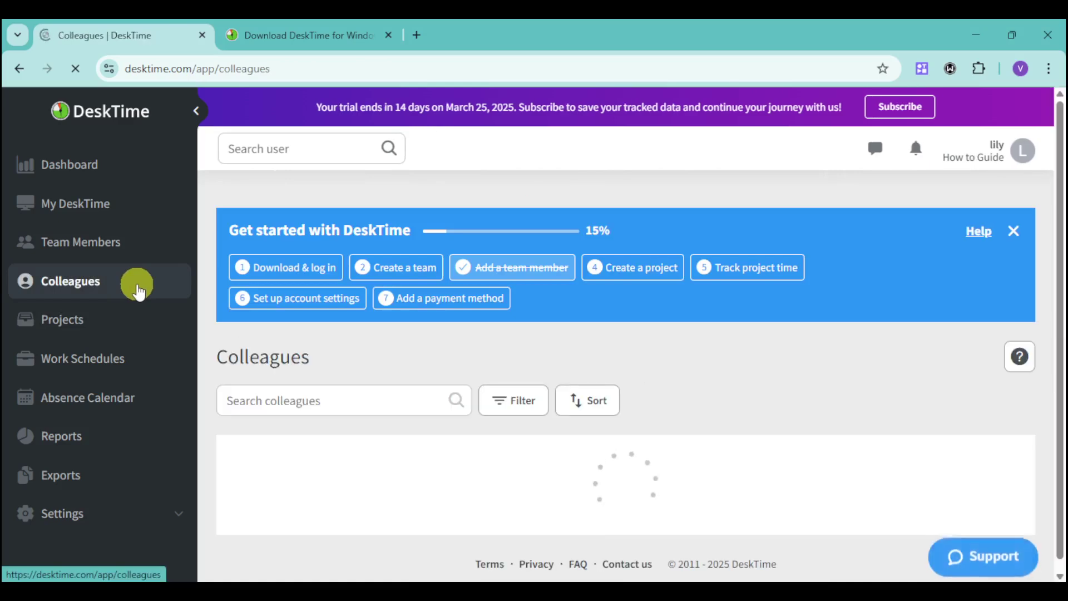
scroll(553, 437, down, 3)
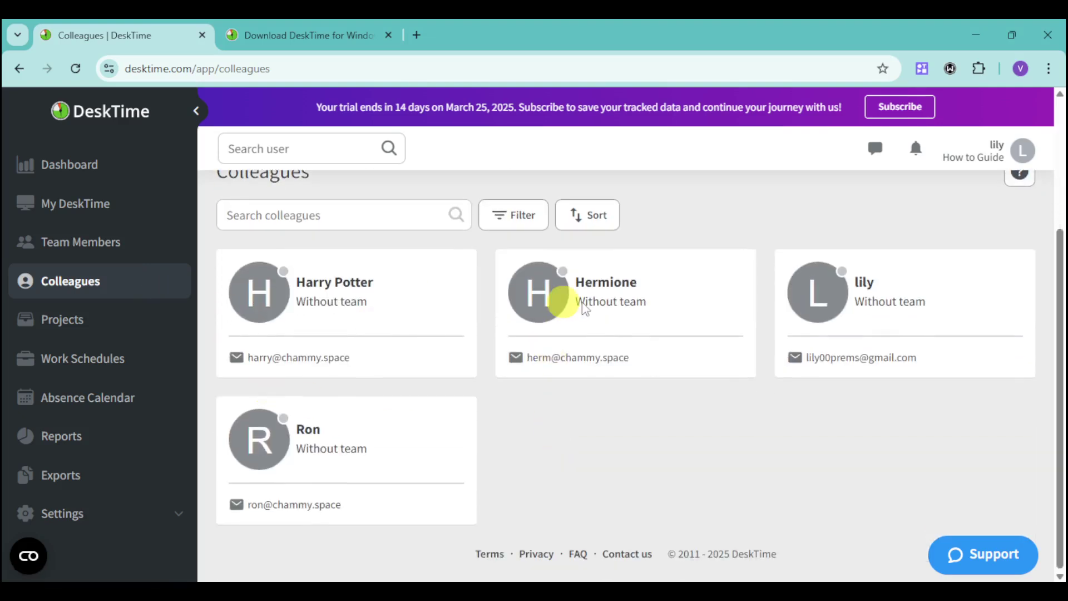
- Finish looking over the colleague cards and open the Projects page
scroll(519, 423, up, 1)
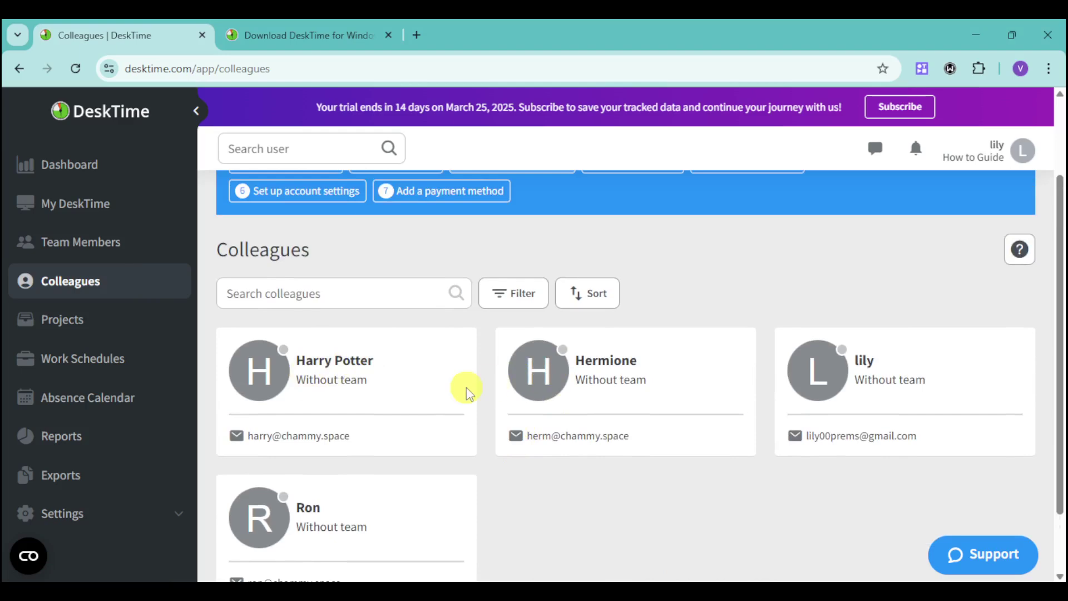
scroll(396, 389, up, 2)
click(396, 389)
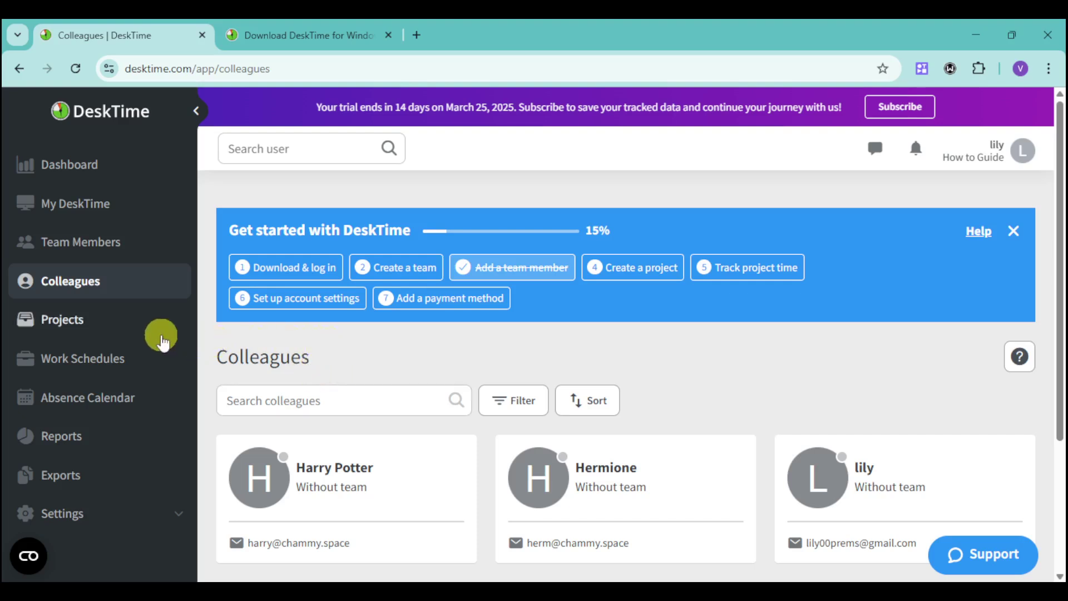
click(80, 332)
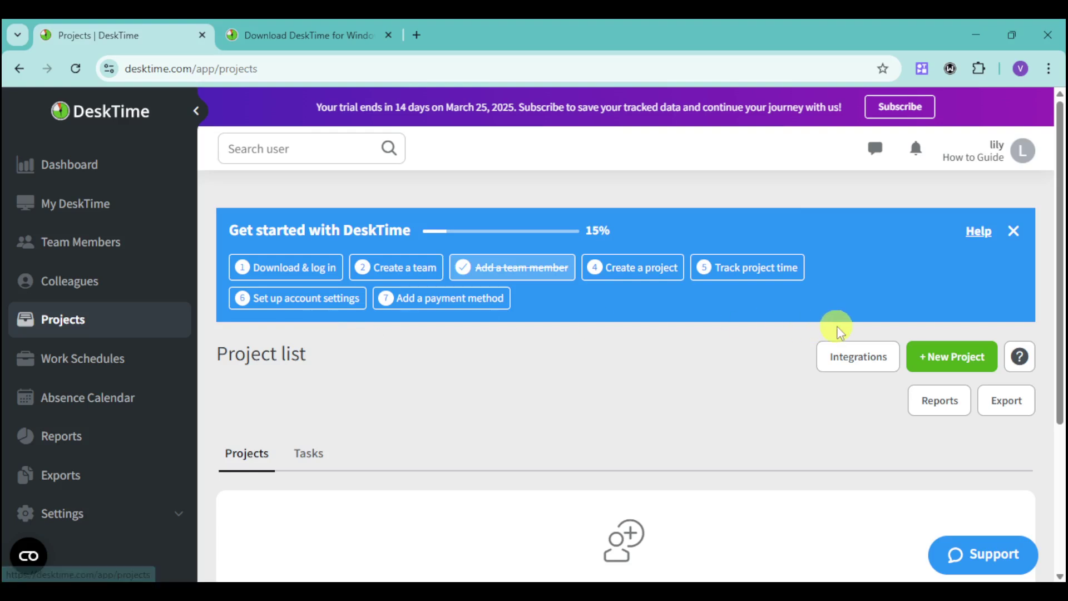
- Open the integrations page, look over the user and company integrations, and return to the project list
click(849, 356)
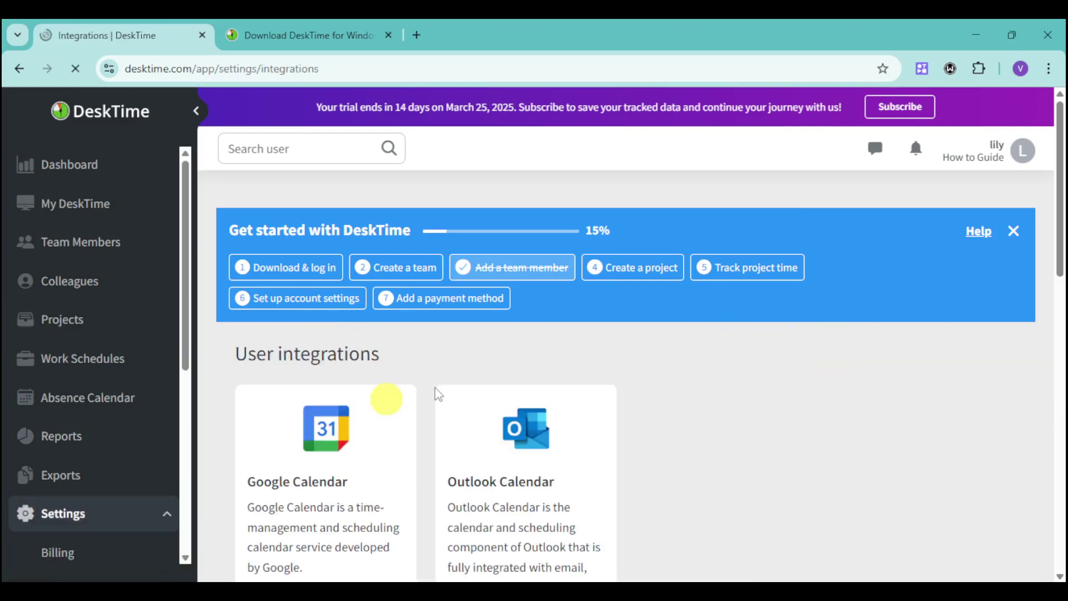
click(1013, 231)
click(728, 148)
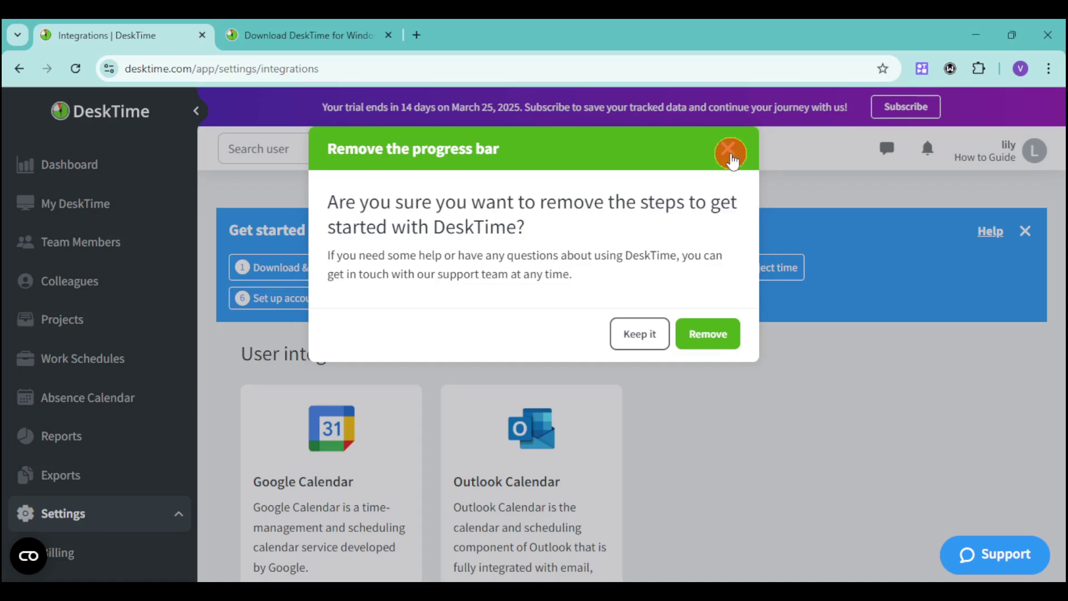
scroll(353, 420, down, 7)
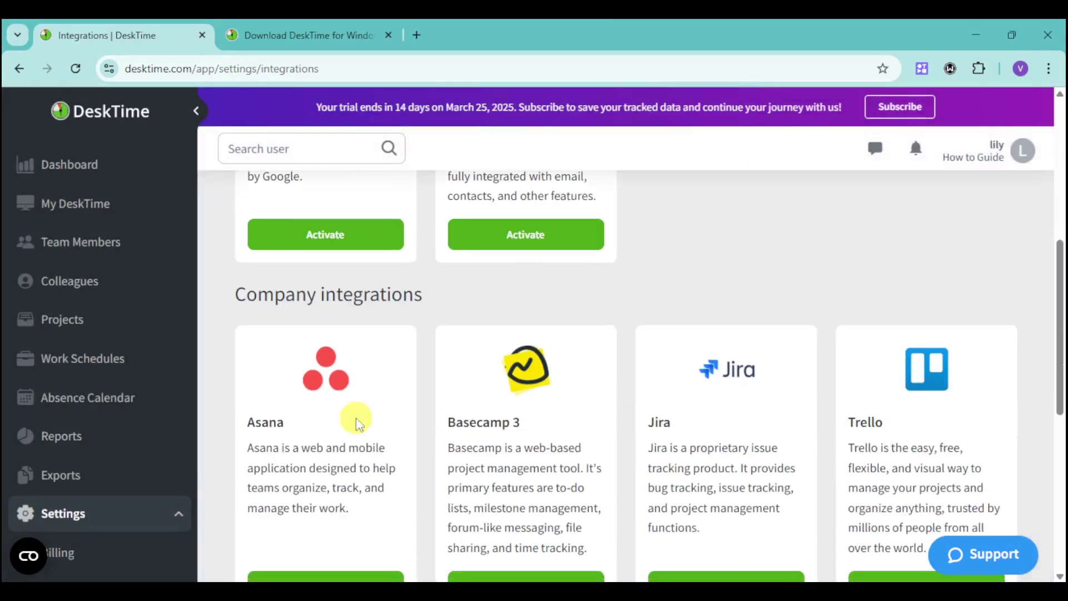
scroll(768, 453, up, 10)
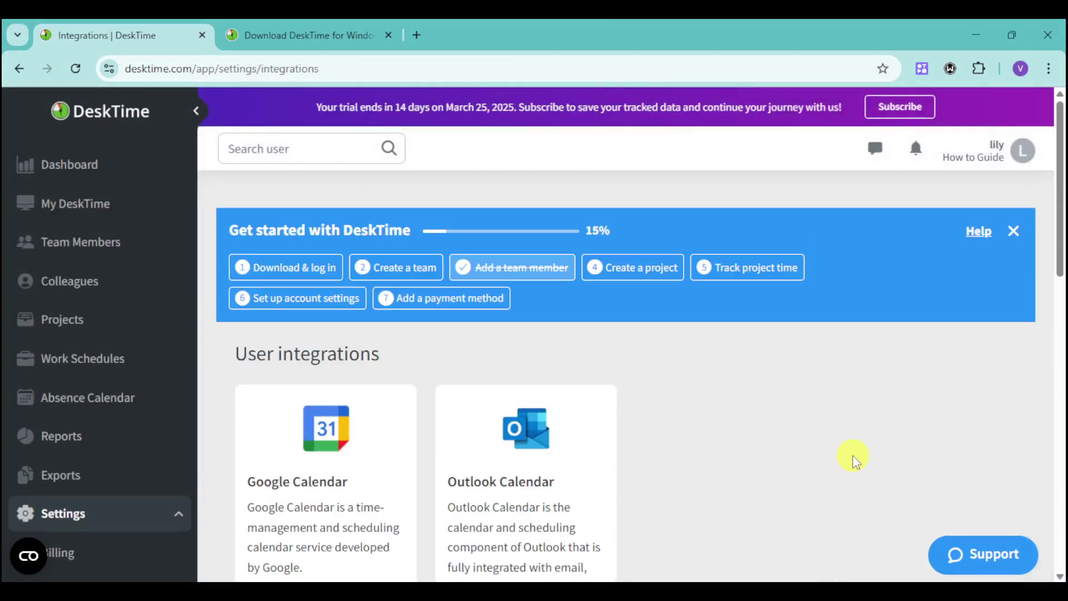
scroll(854, 458, down, 12)
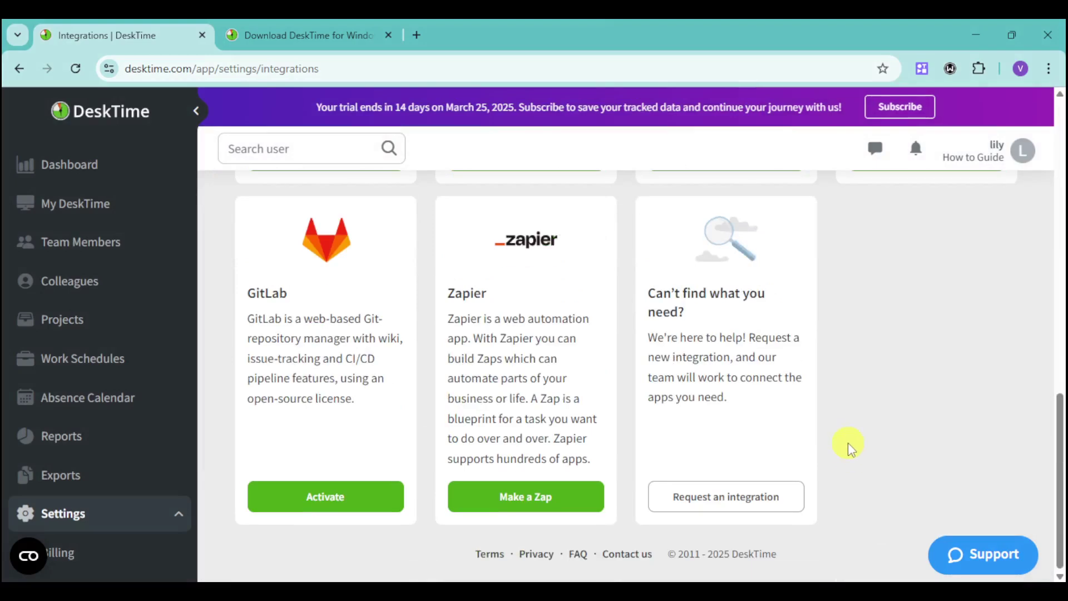
key(alt+Left)
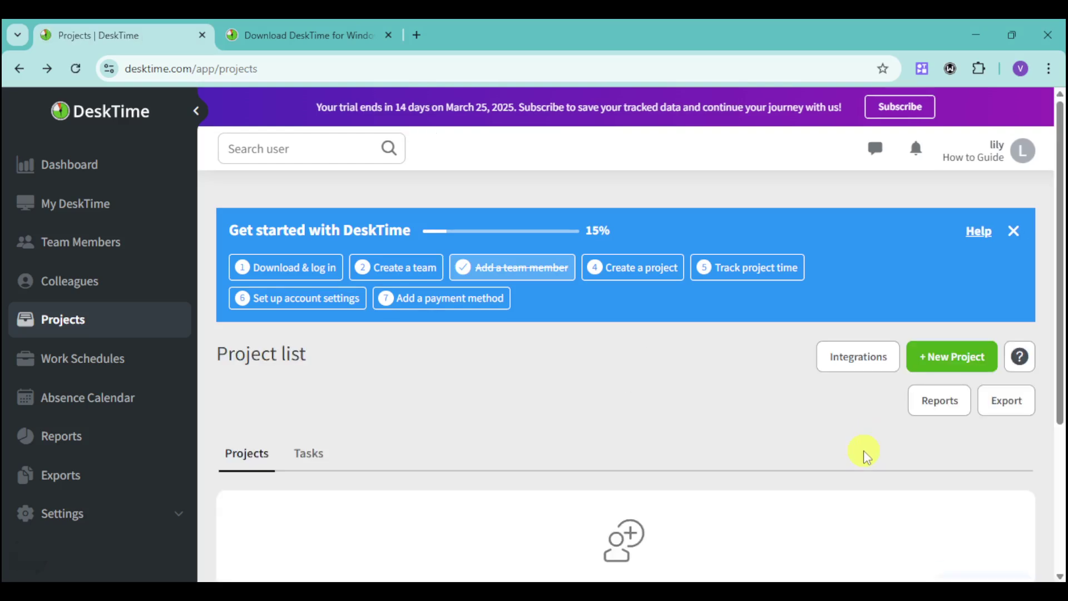
- Start a new project named Construction with a default hourly rate of Php 1000 and a budget of Php 50000000
click(957, 357)
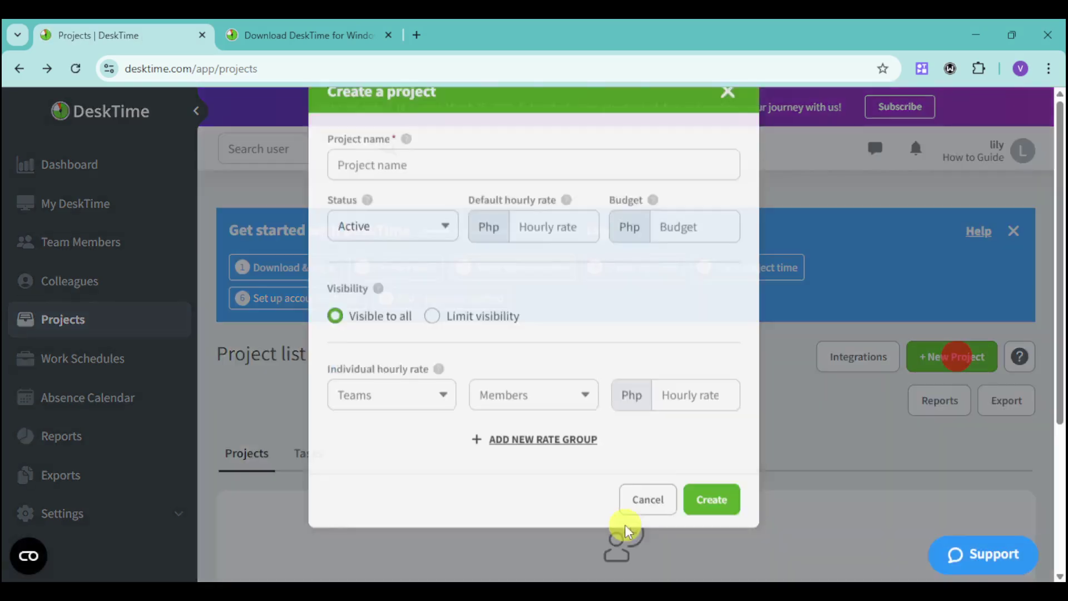
click(384, 221)
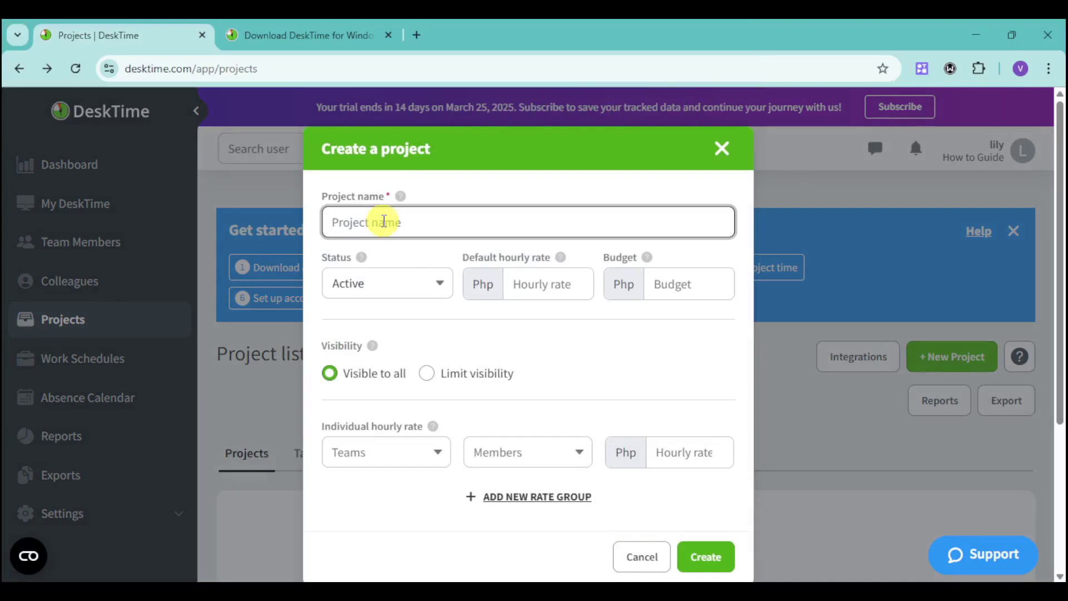
text(Construction)
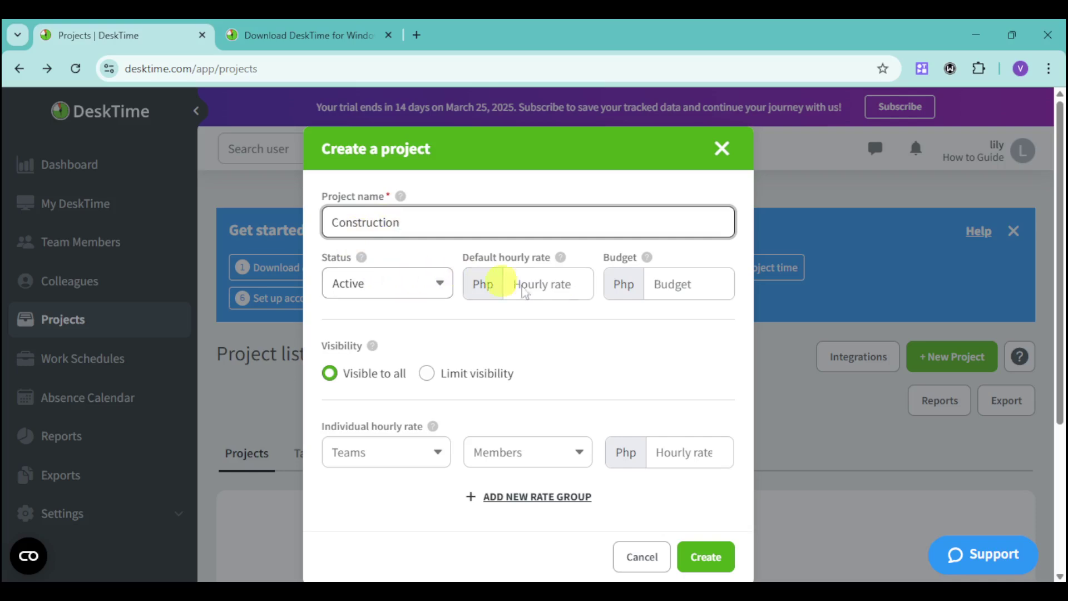
click(550, 287)
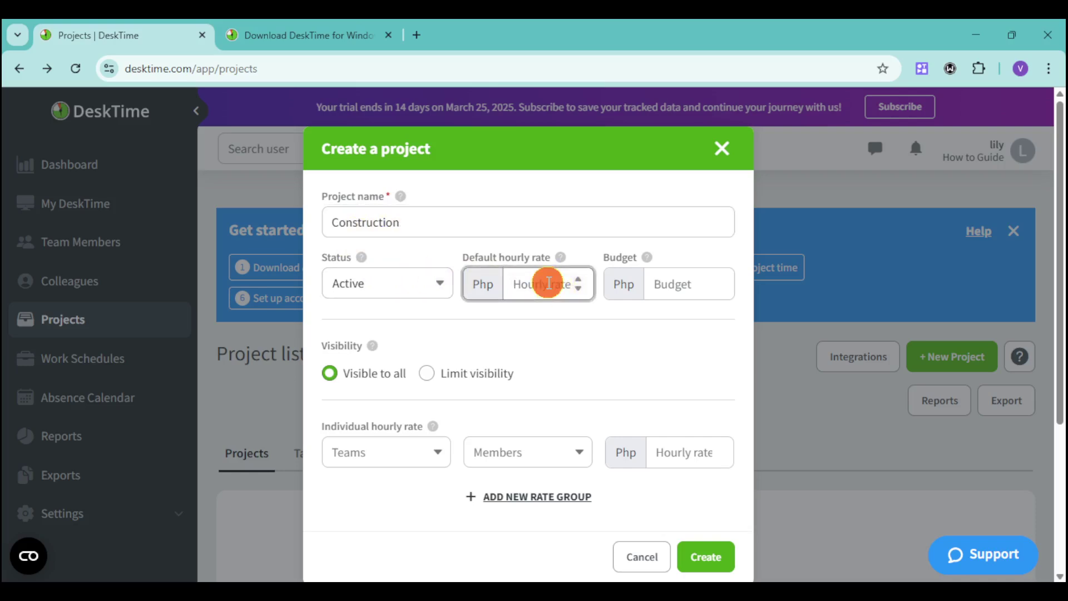
text(1000)
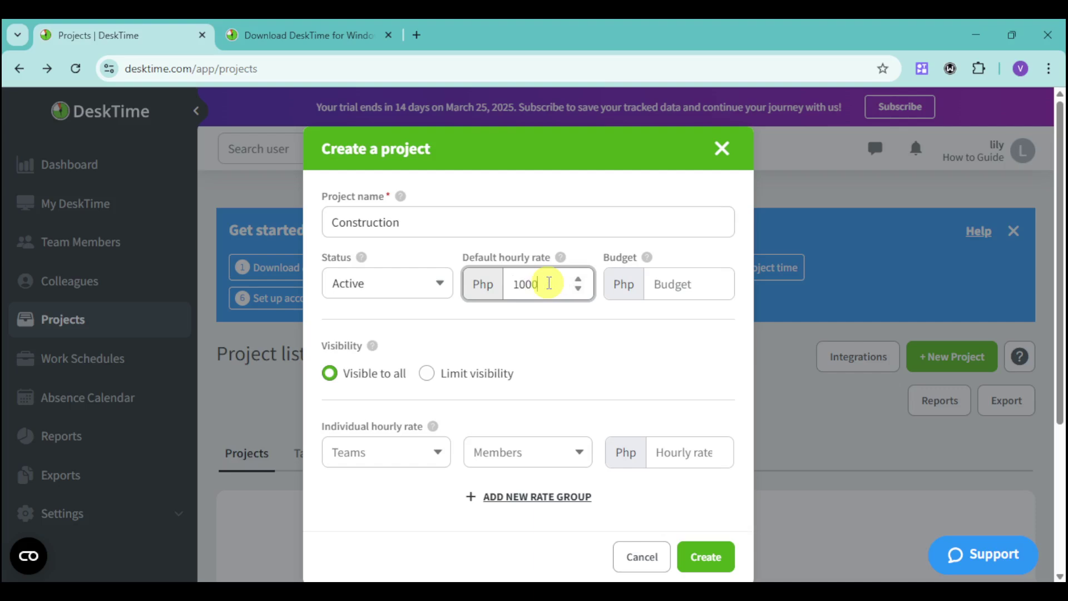
click(681, 287)
text(50000000)
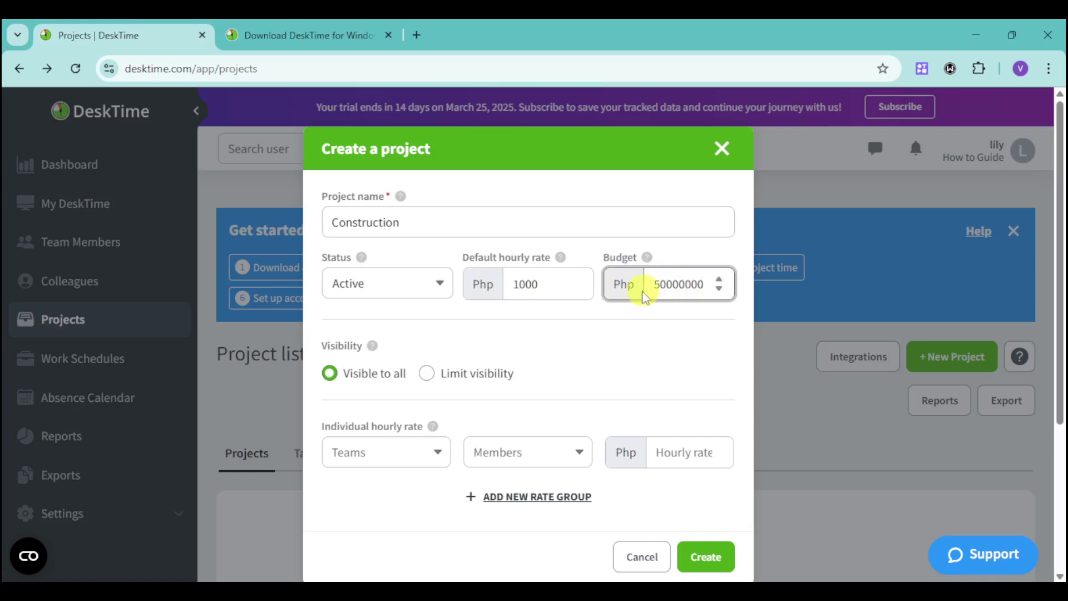
click(656, 332)
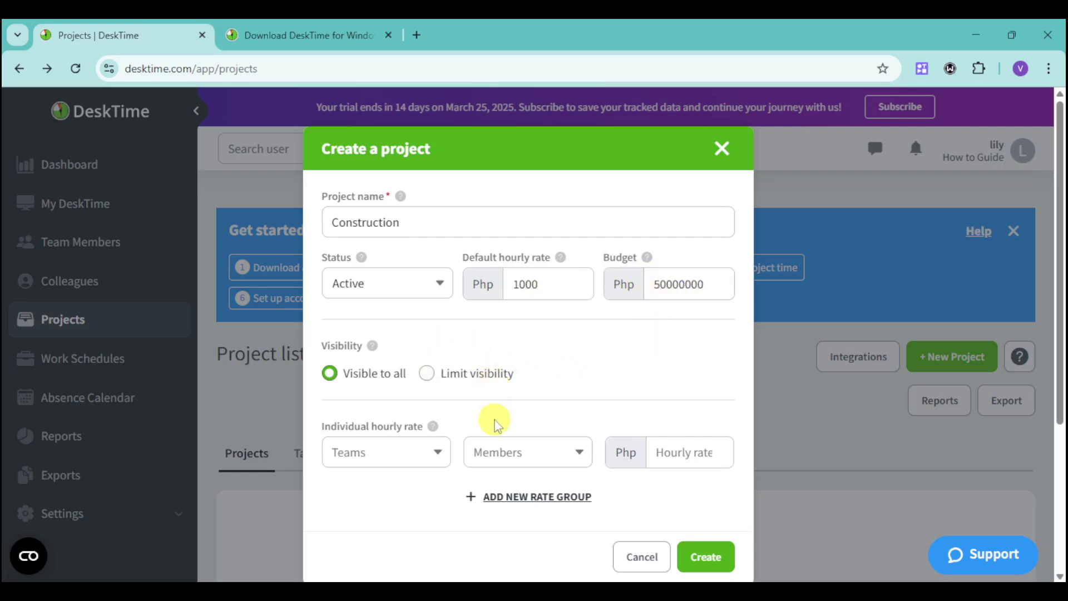
- Set an individual hourly rate of Php 1000 for all teams in the new project
click(383, 450)
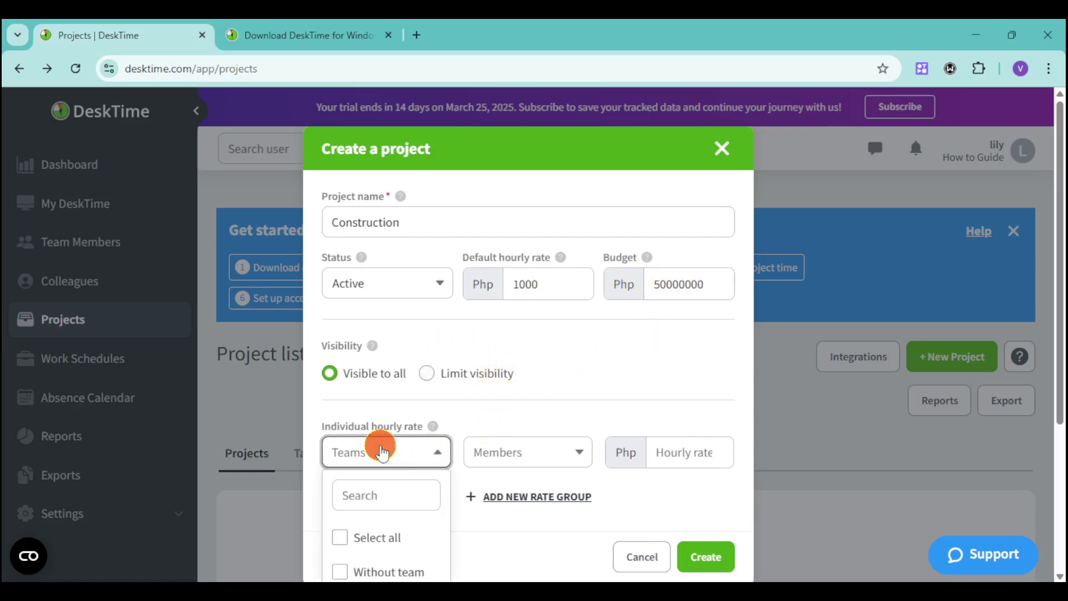
click(390, 538)
click(692, 458)
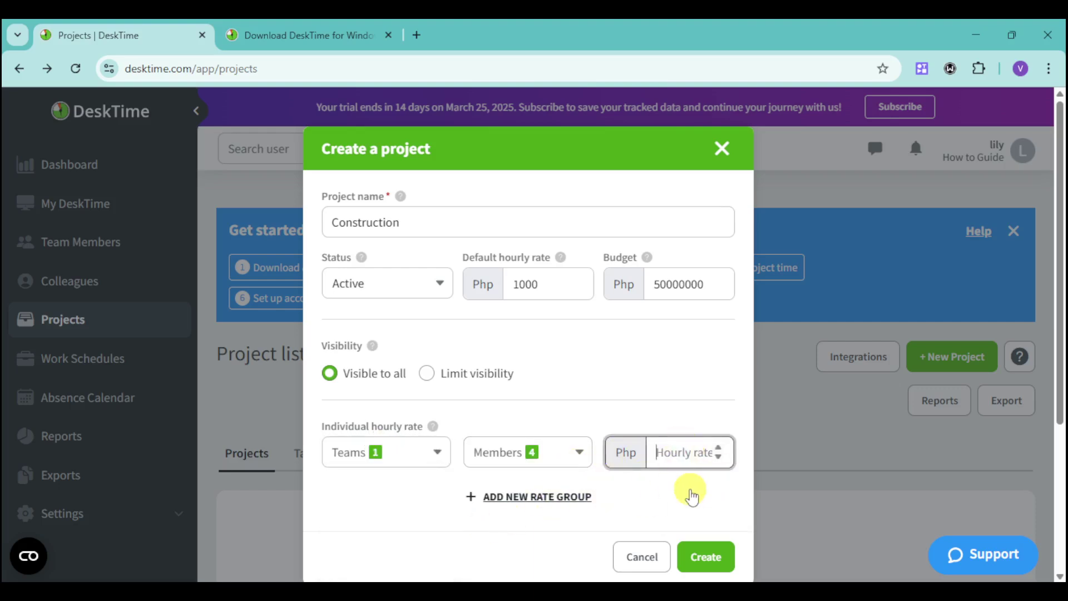
text(1000)
- Set the project's default hourly rate to Php 1200 and create the project
double_click(560, 284)
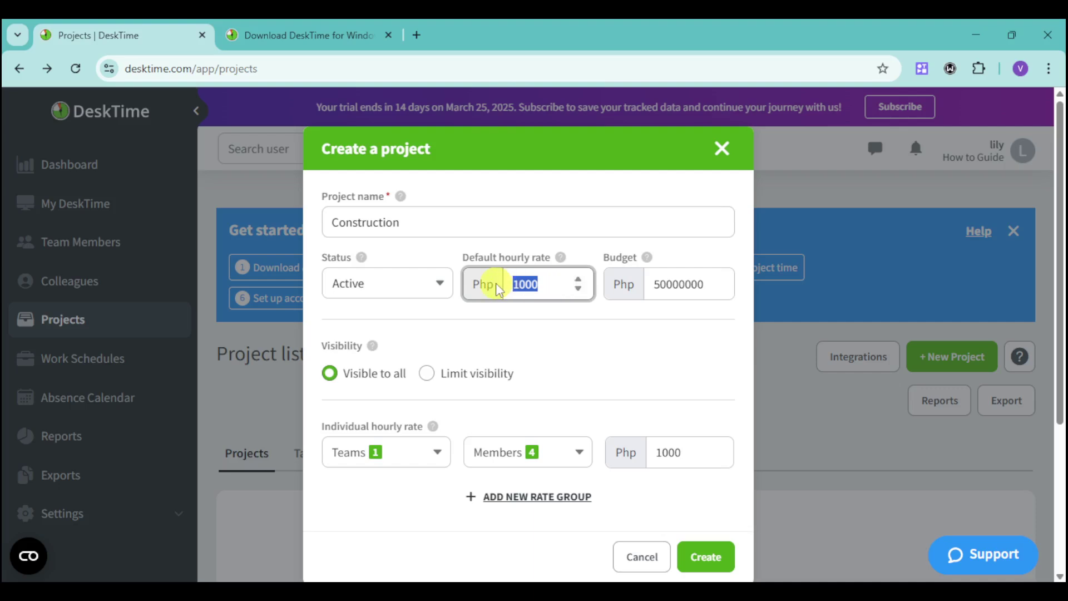
text(1200)
click(704, 554)
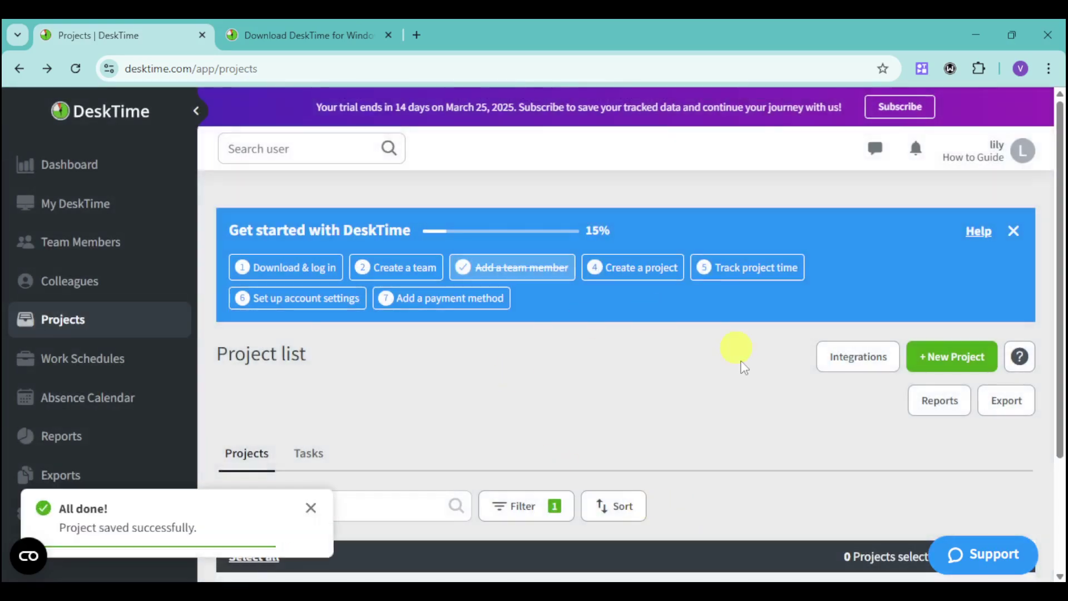
- Open the Construction project from the project list and start a new task in it
scroll(543, 395, down, 3)
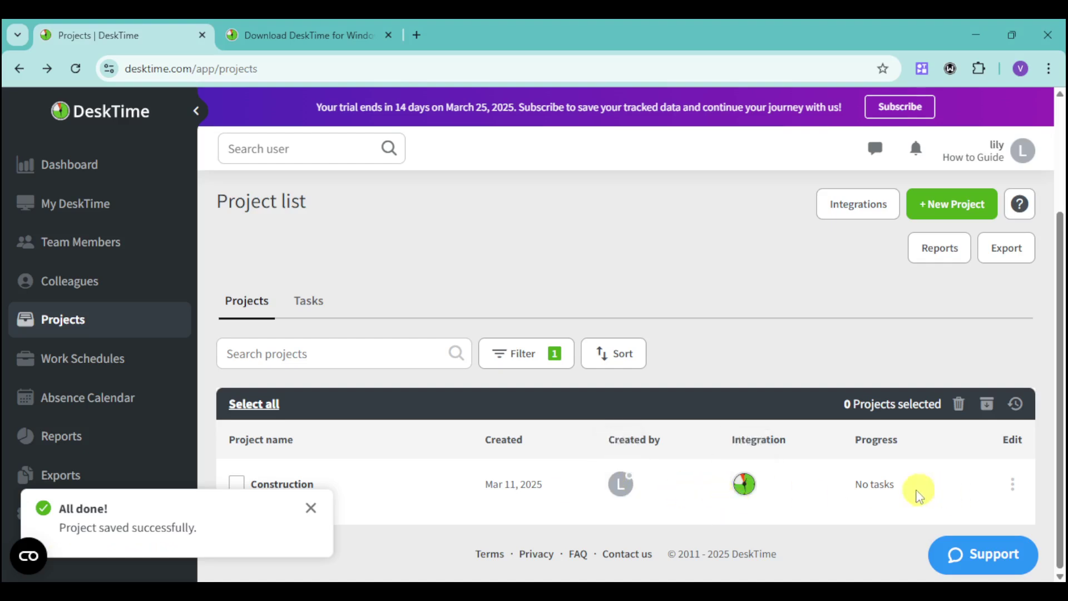
click(306, 486)
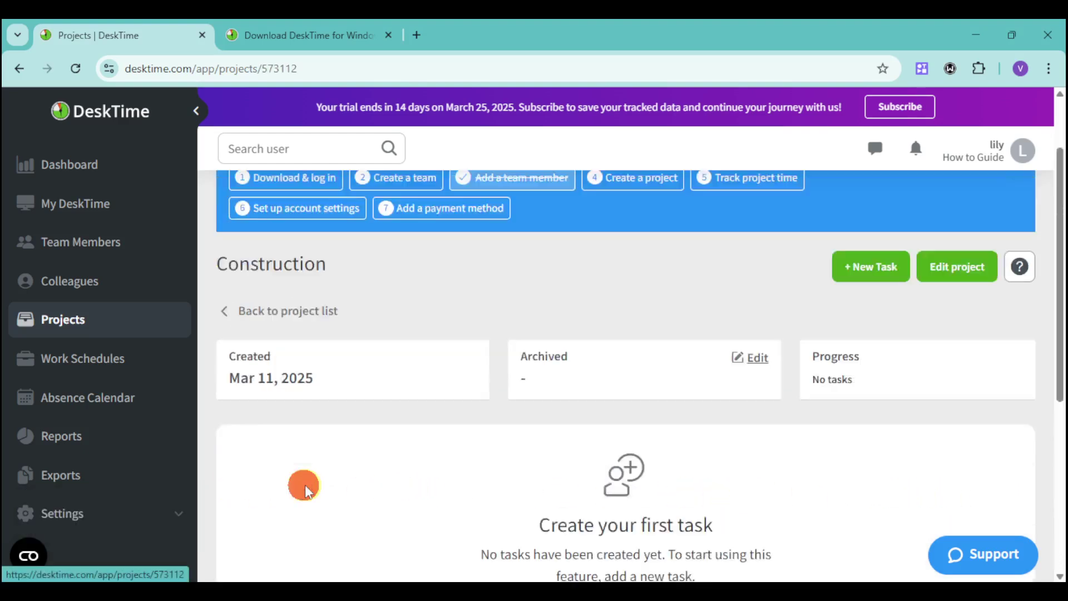
scroll(436, 474, down, 5)
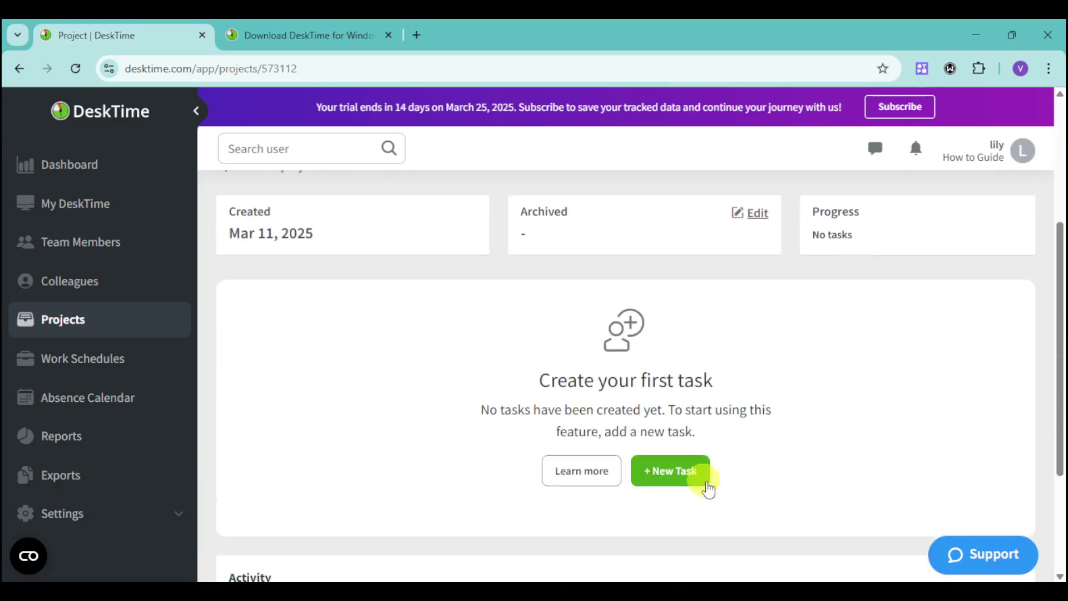
click(698, 479)
click(697, 480)
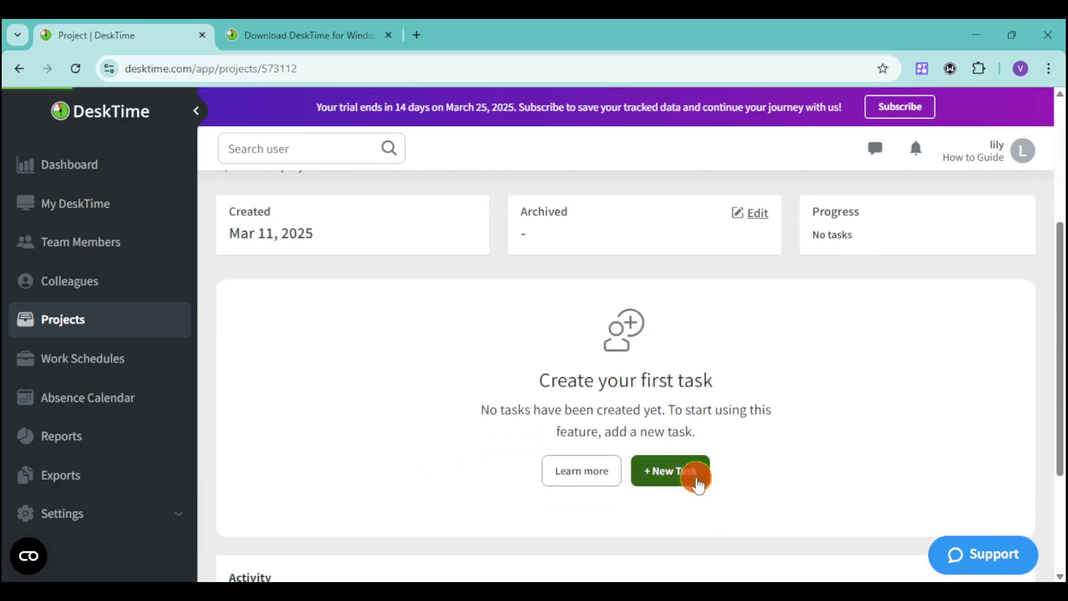
scroll(695, 477, down, 3)
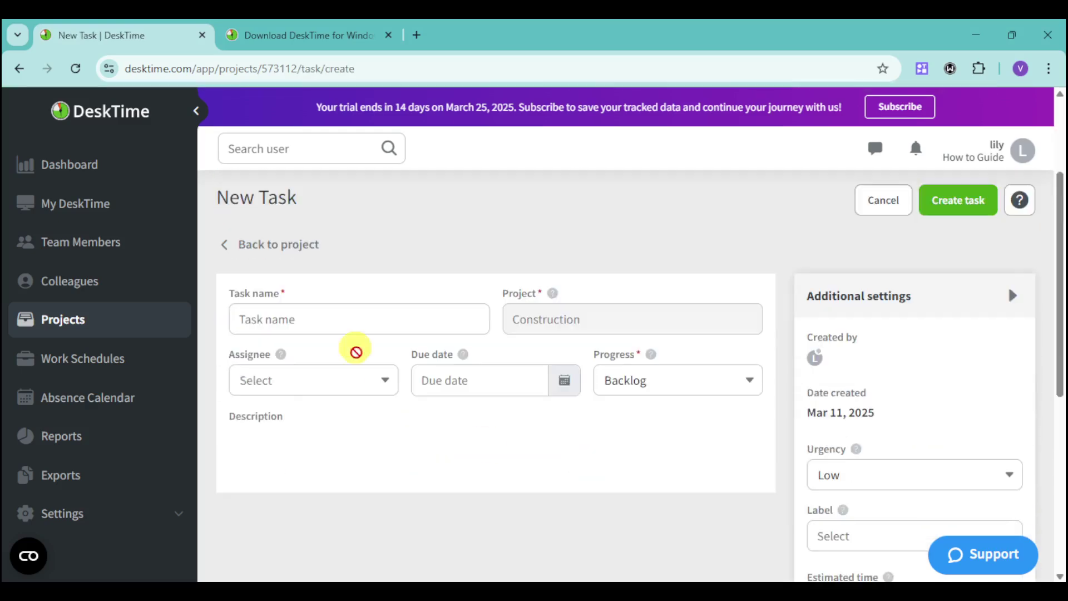
- Name the task Order Materials and assign it to the first member listed
click(372, 320)
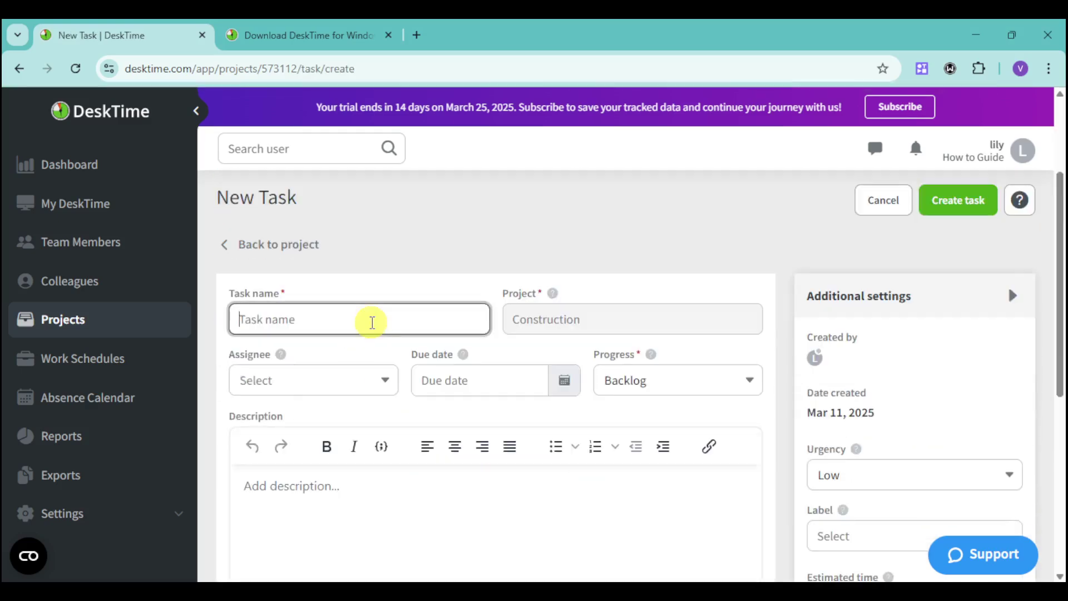
text(Order Materials)
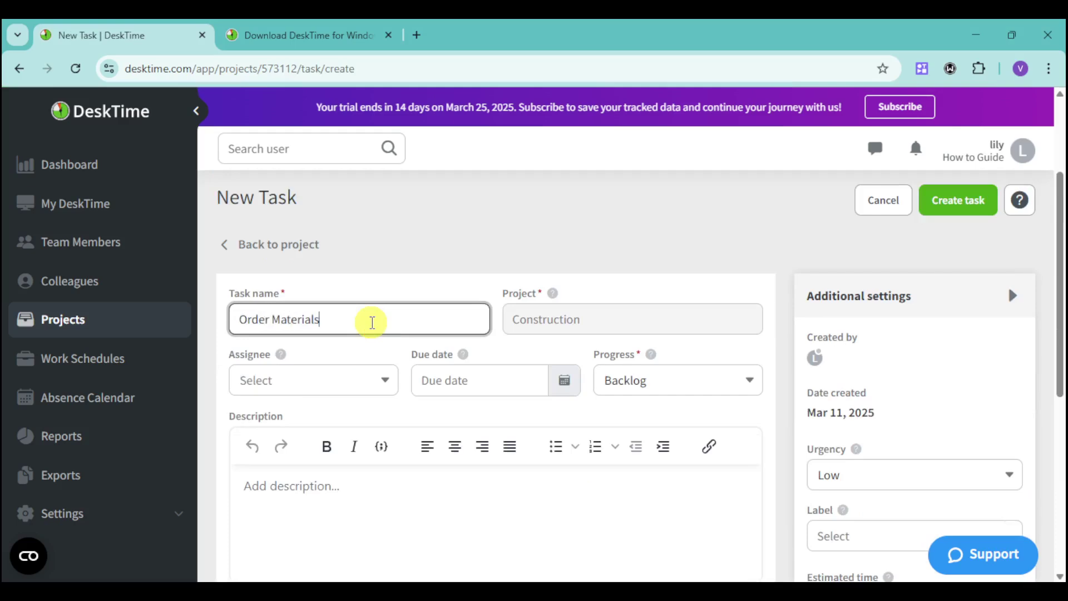
click(344, 388)
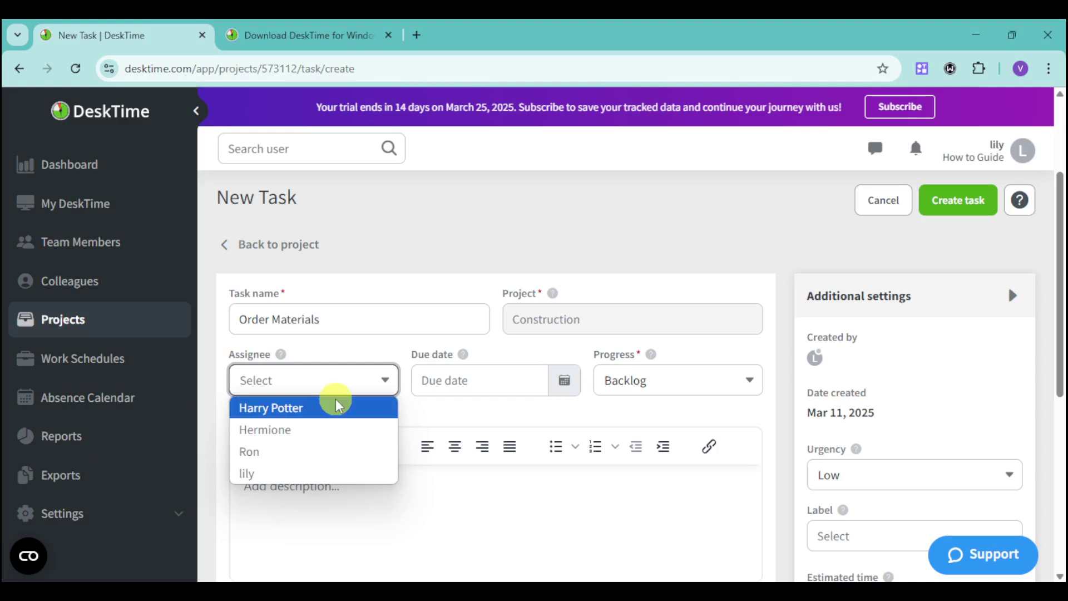
click(327, 413)
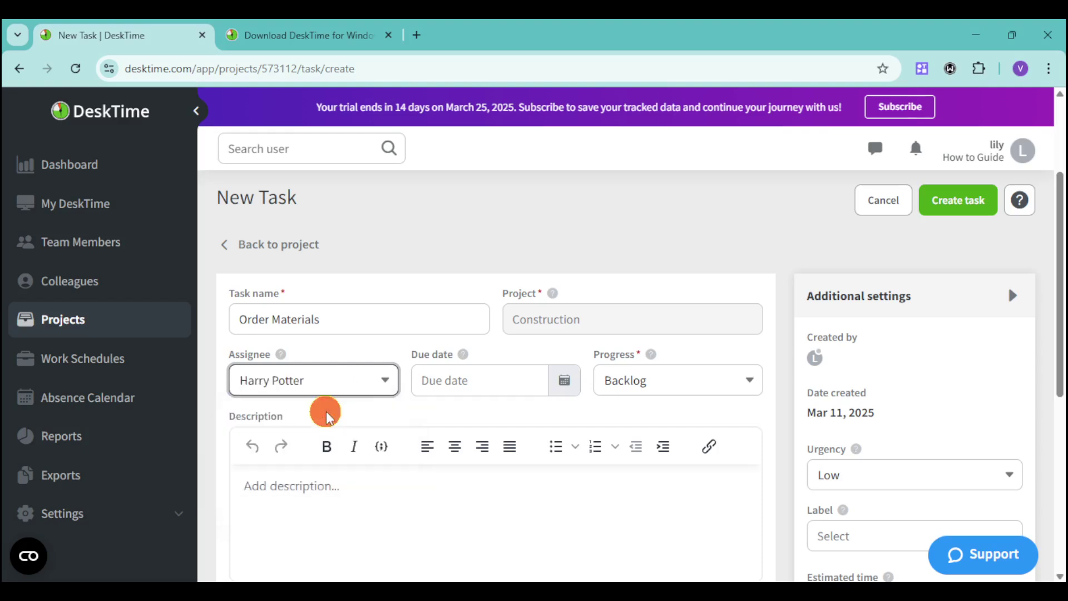
- Set the task's due date to 03/16/2025 and its progress to In progress
click(470, 375)
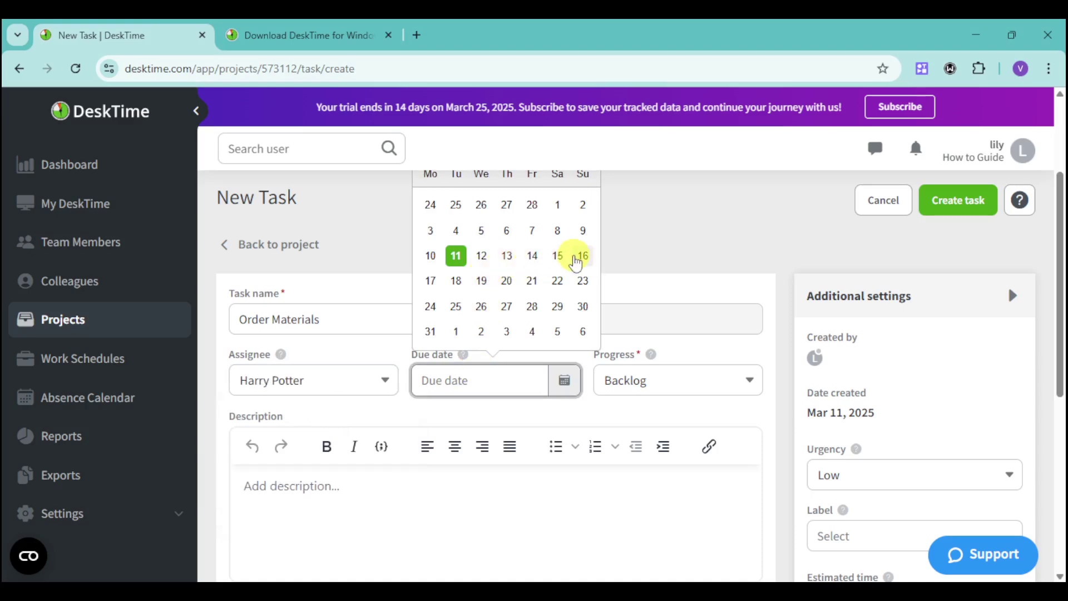
click(581, 256)
click(651, 383)
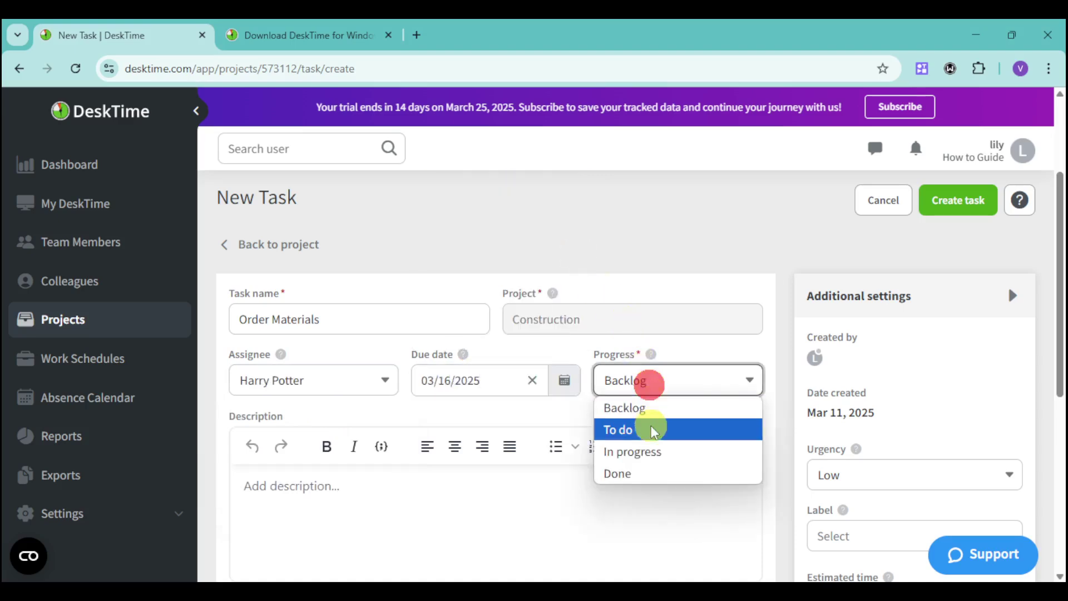
click(645, 451)
scroll(454, 476, down, 3)
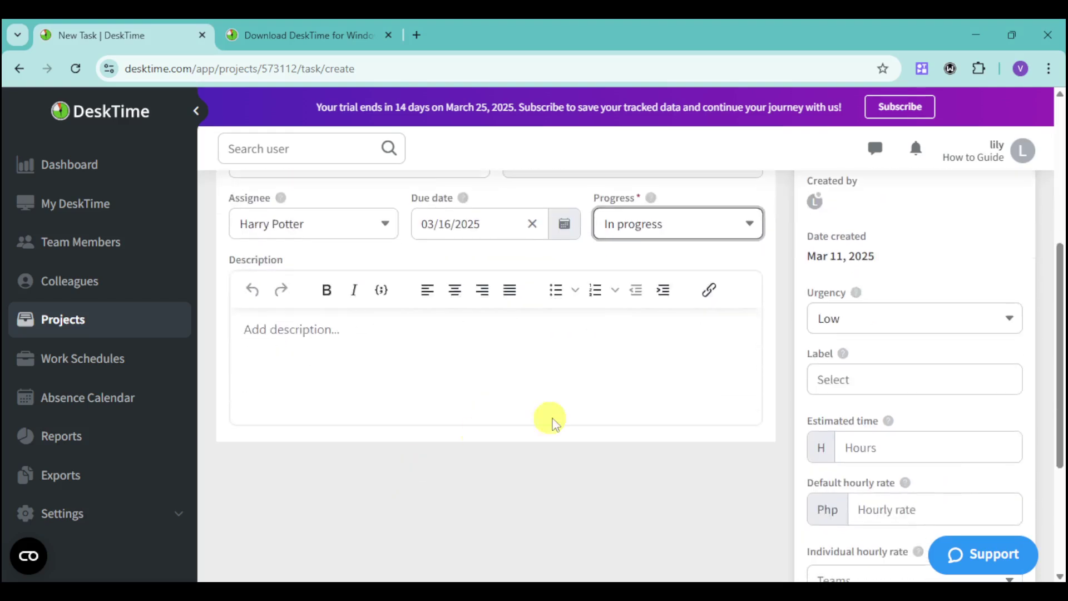
scroll(551, 385, up, 3)
- Set the task's urgency to ASAP and look over the label, estimated time and hourly rate settings
click(879, 473)
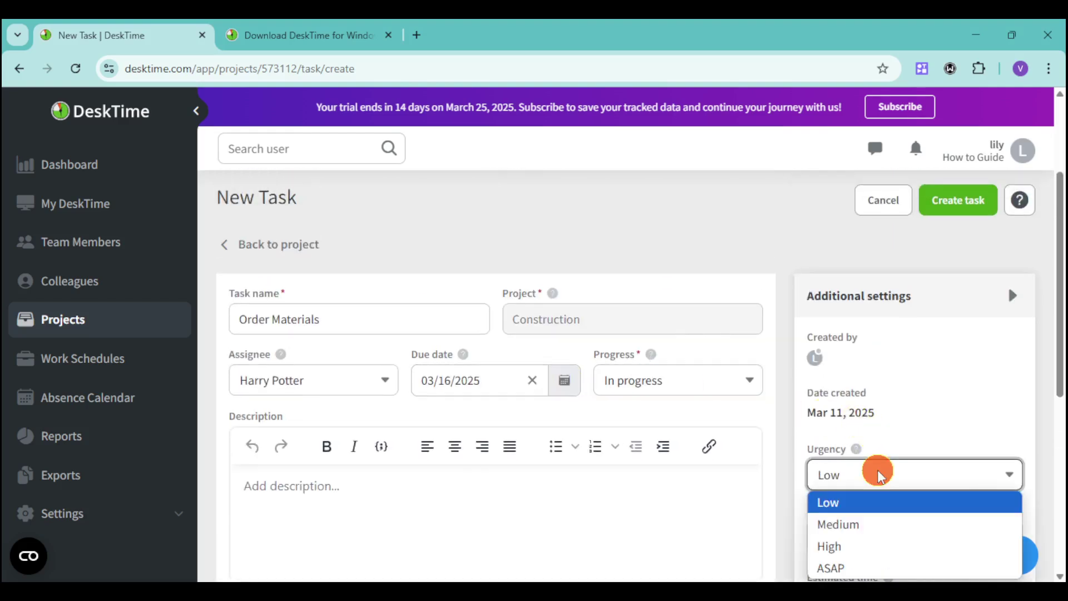
click(846, 567)
scroll(878, 479, down, 3)
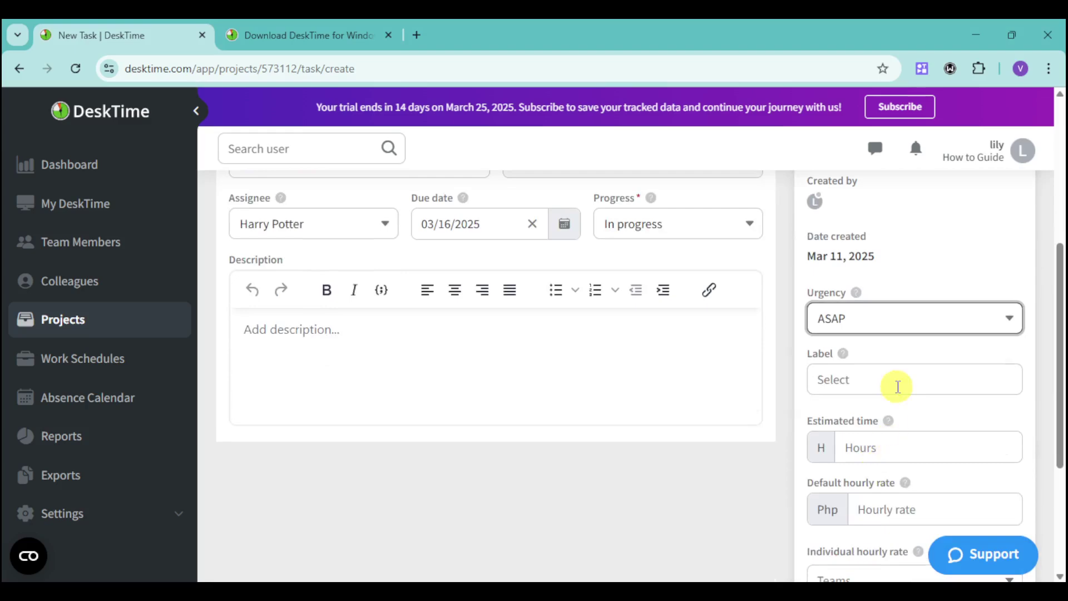
click(898, 378)
scroll(917, 451, down, 3)
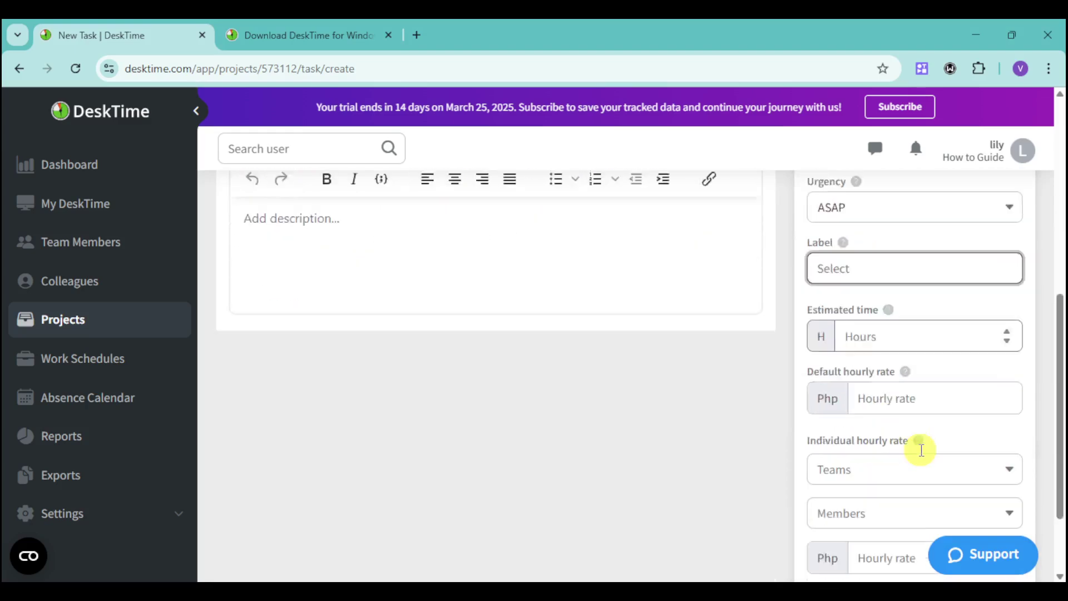
- Create the Order Materials task with its current settings and look over the saved task's details
scroll(927, 370, down, 1)
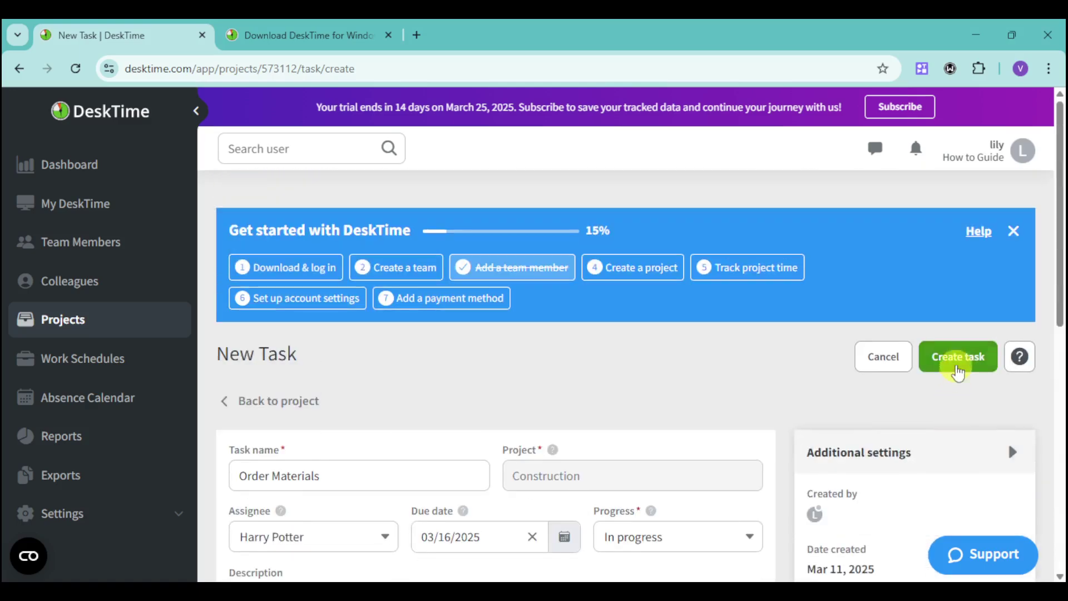
click(956, 359)
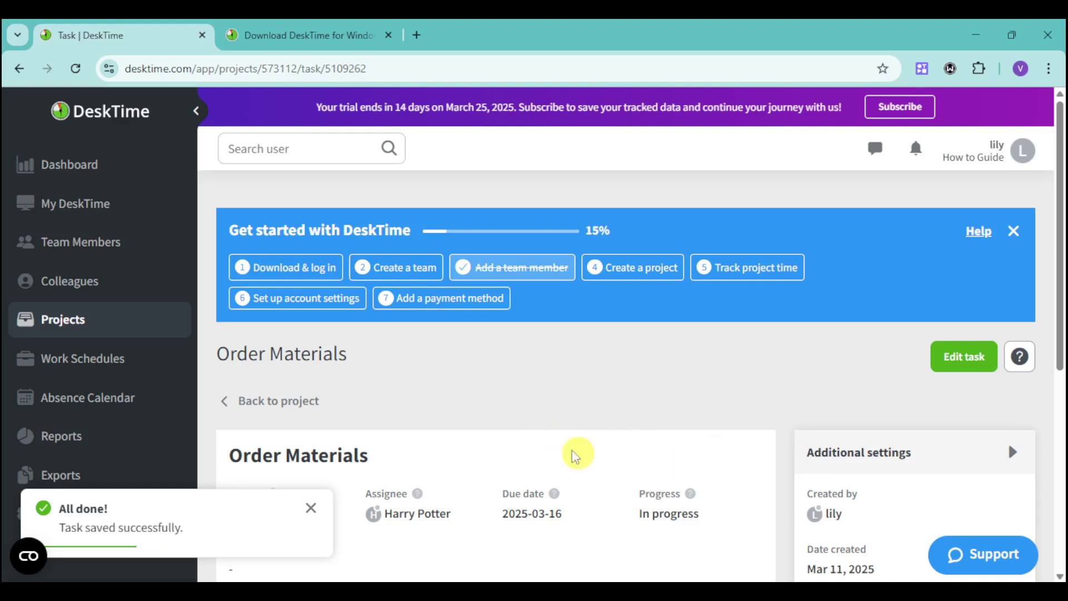
scroll(378, 439, down, 1)
scroll(378, 439, down, 2)
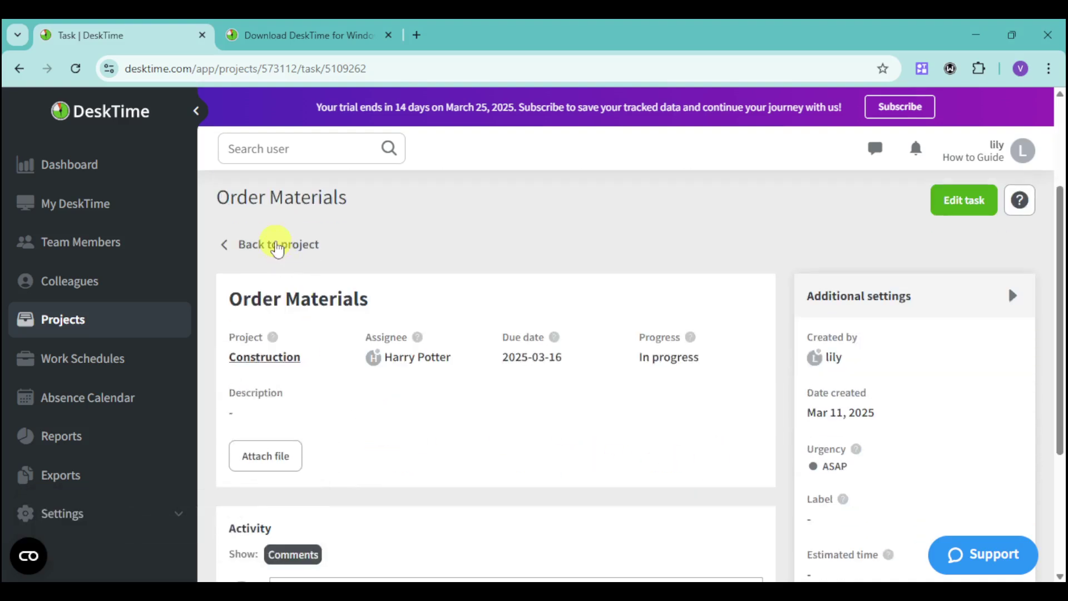
scroll(501, 412, down, 3)
scroll(453, 415, up, 3)
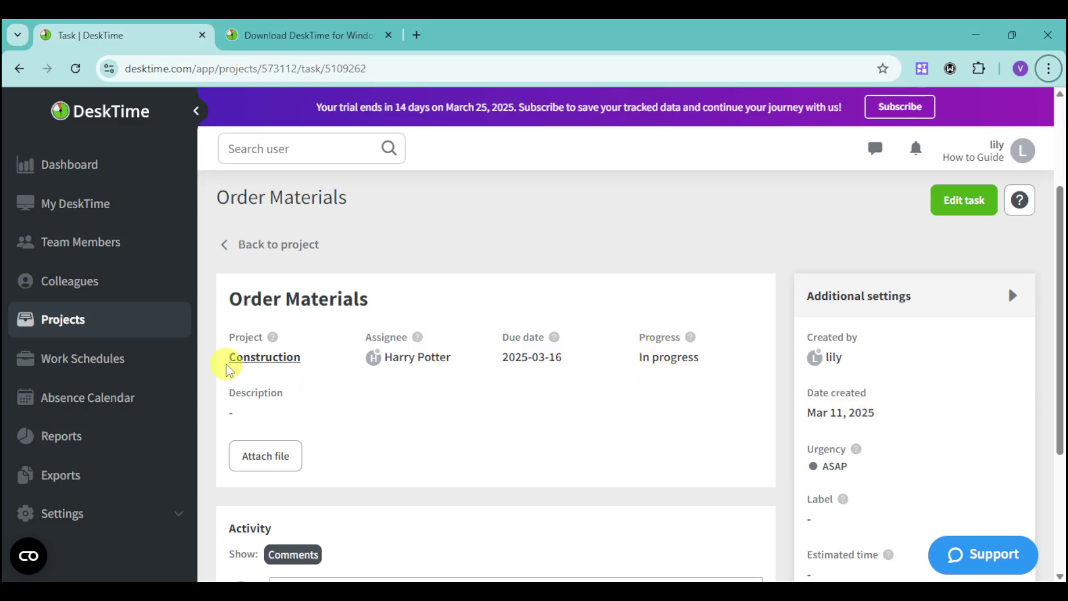
- Open the Absence Calendar and start a new away time entry for Wednesday, March 12
click(111, 397)
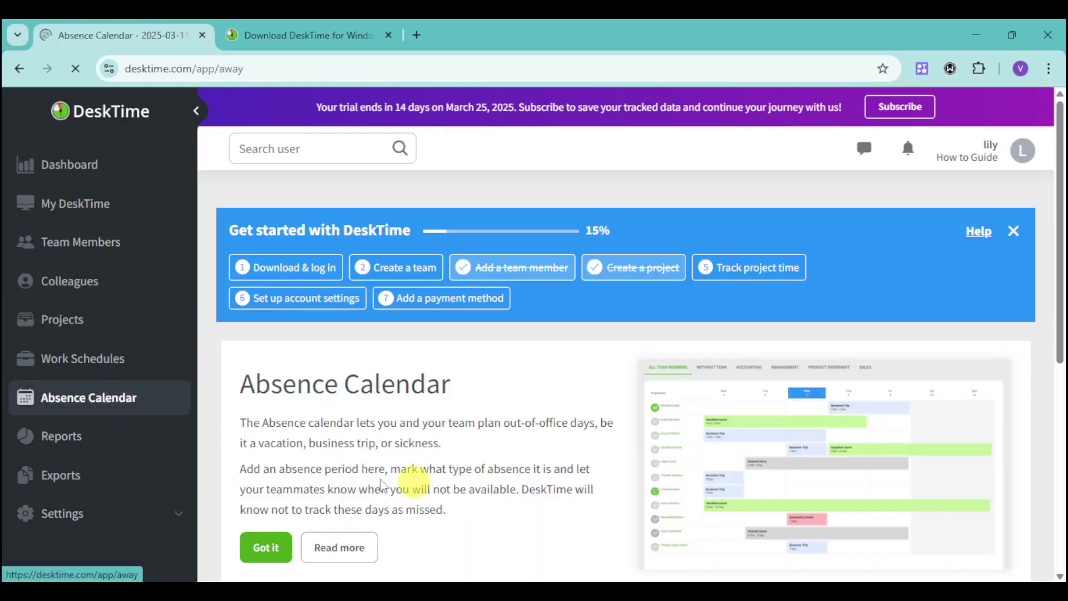
scroll(414, 482, down, 2)
scroll(415, 482, down, 4)
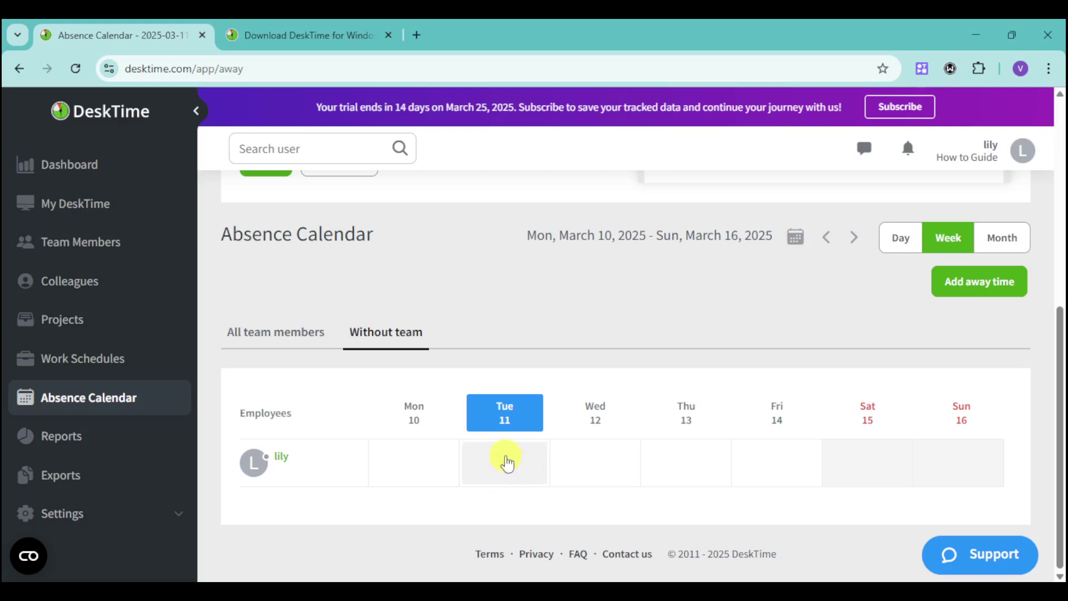
click(595, 461)
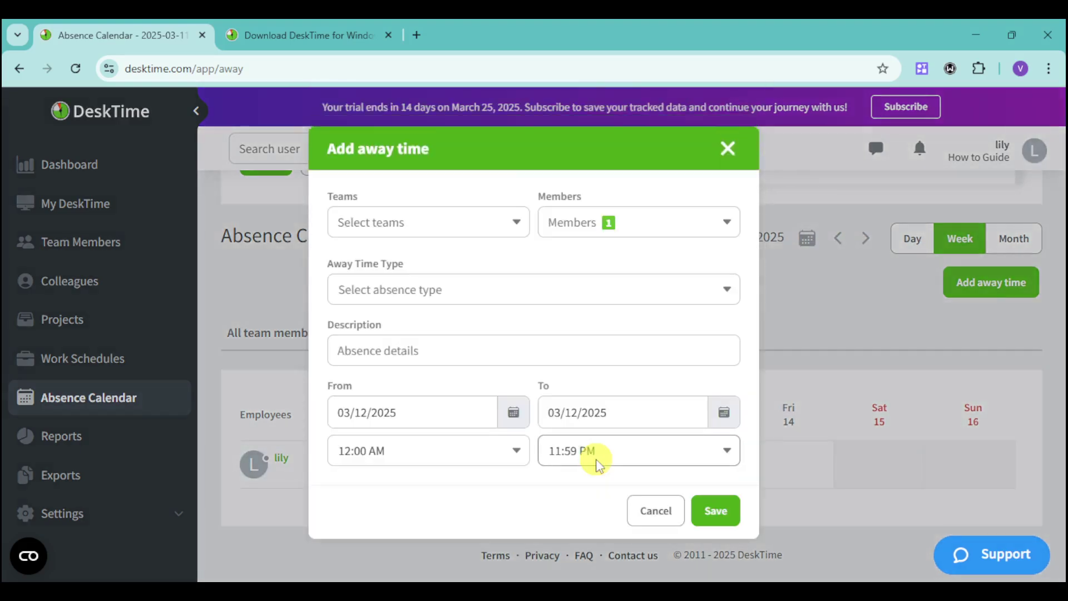
- Assign the away time to the second listed member only, deselecting the preselected account owner
click(461, 220)
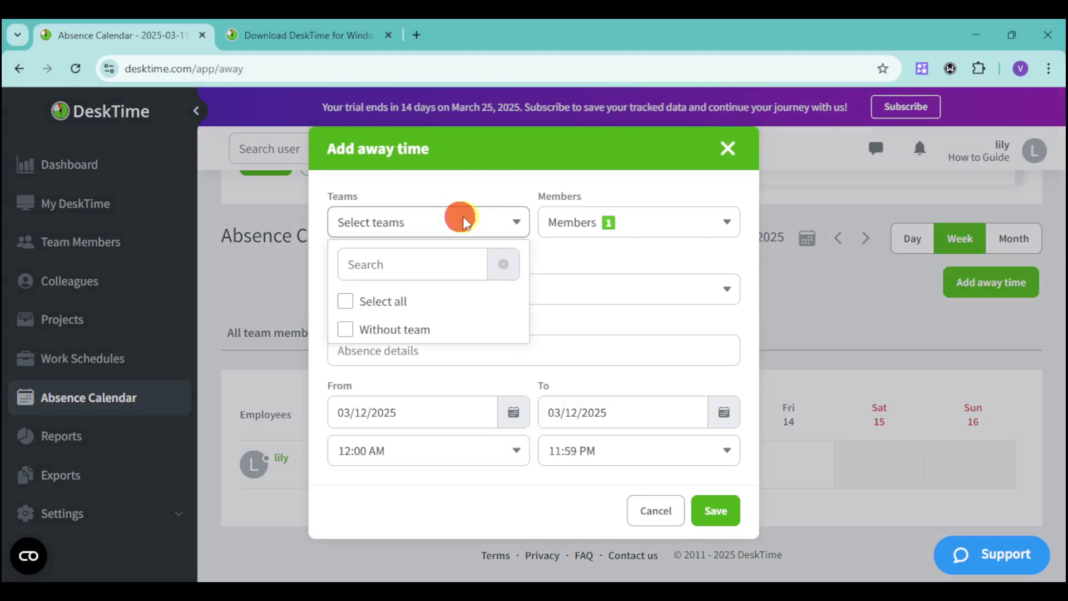
click(616, 263)
click(628, 237)
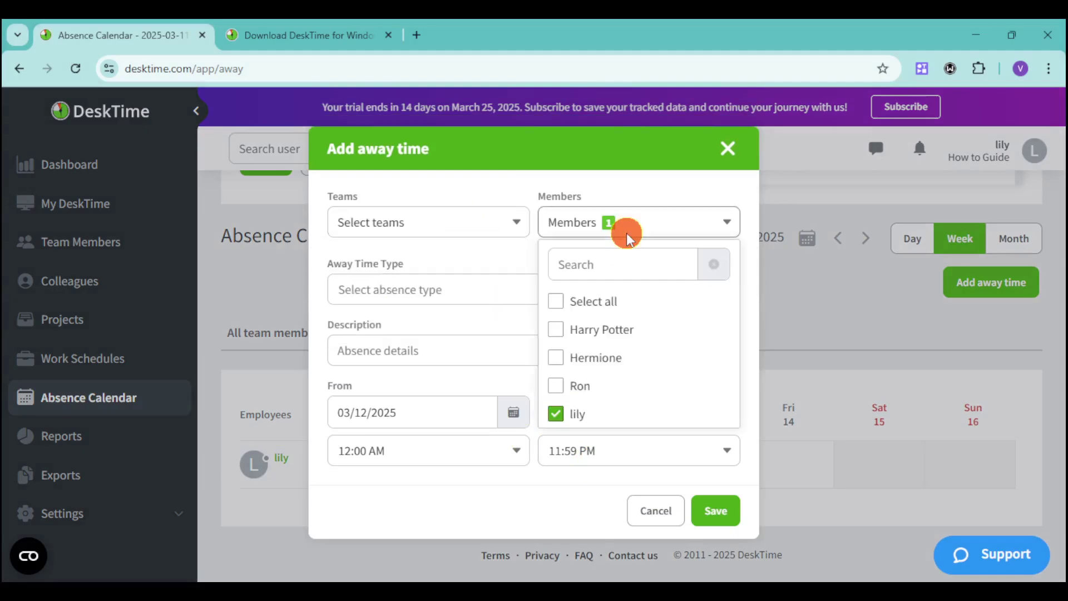
click(554, 358)
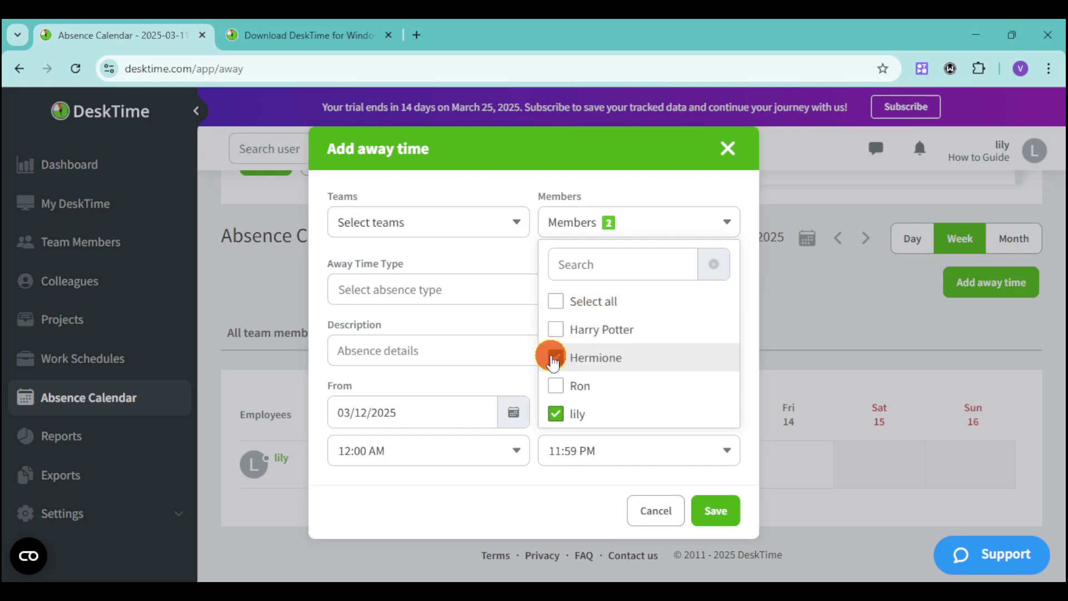
click(555, 414)
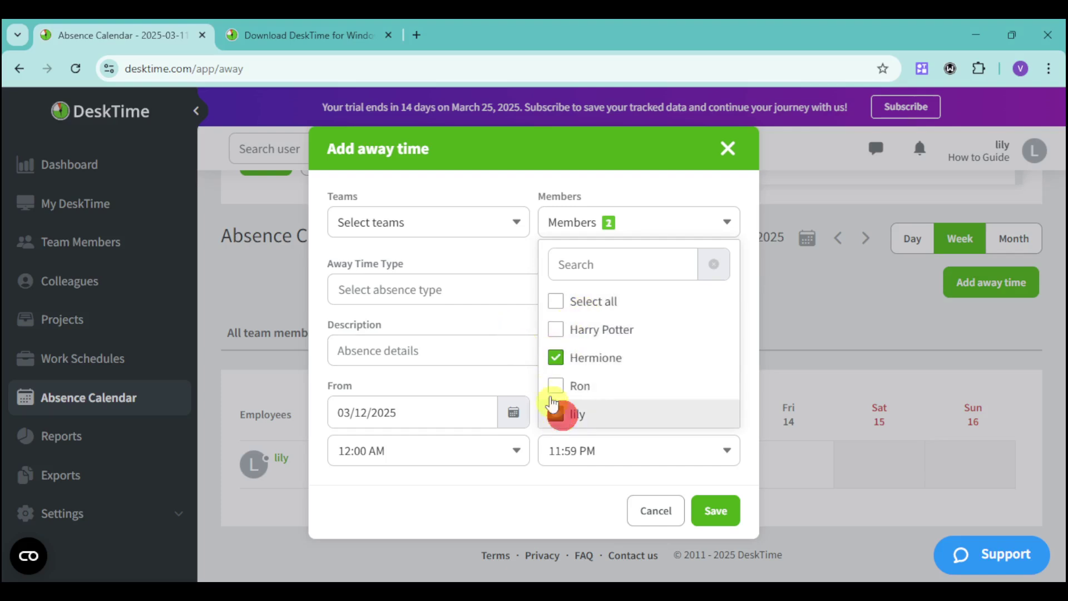
click(493, 262)
- Set the away time type to Maternity Leave
click(503, 289)
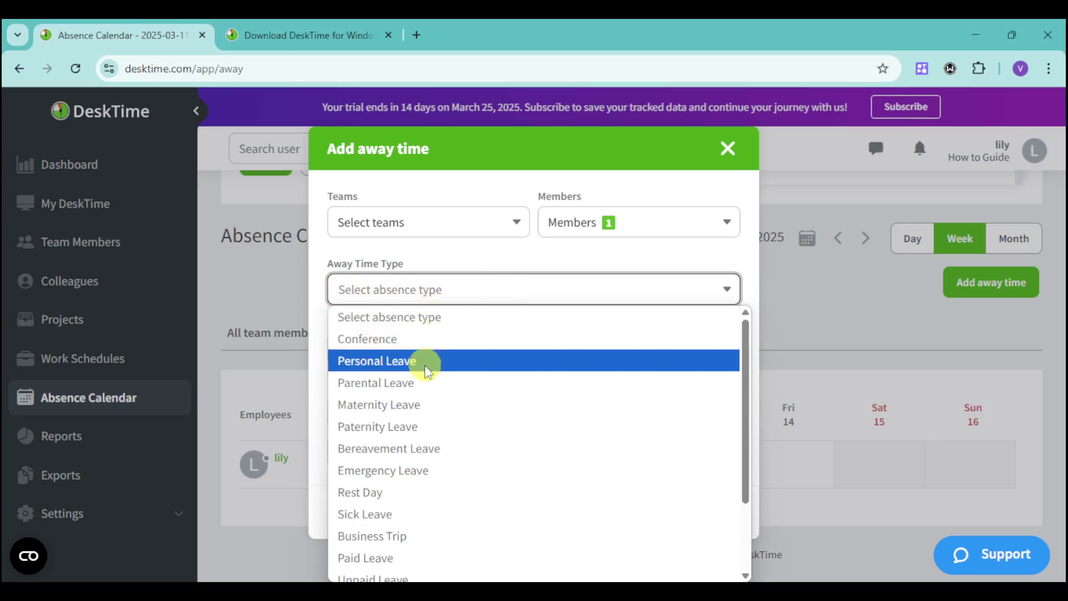
click(417, 404)
click(455, 351)
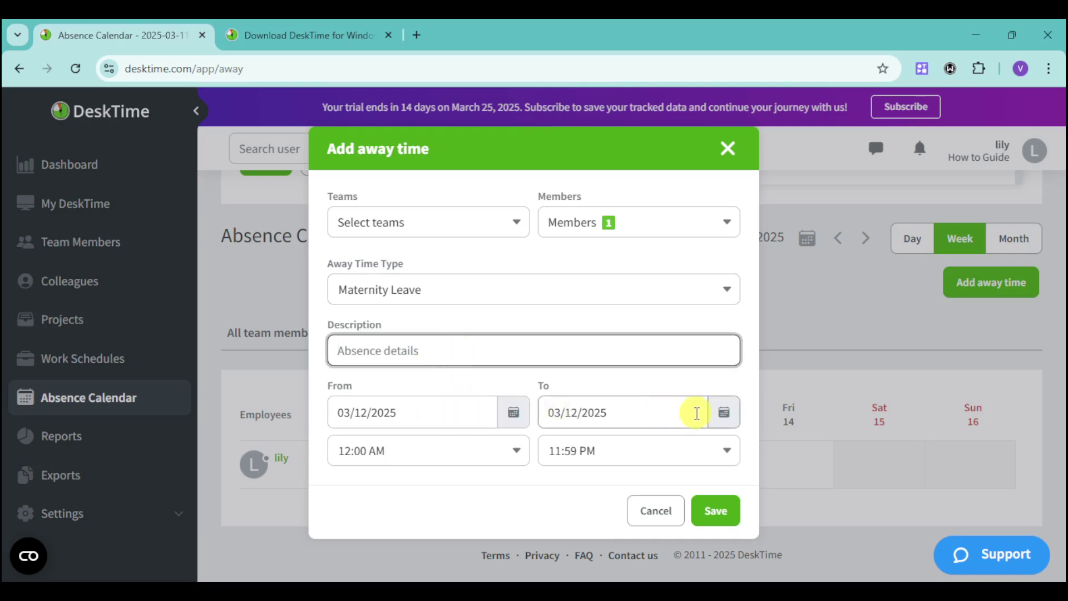
- Set the away time's end date to 05/22/2025 and save the absence
click(723, 411)
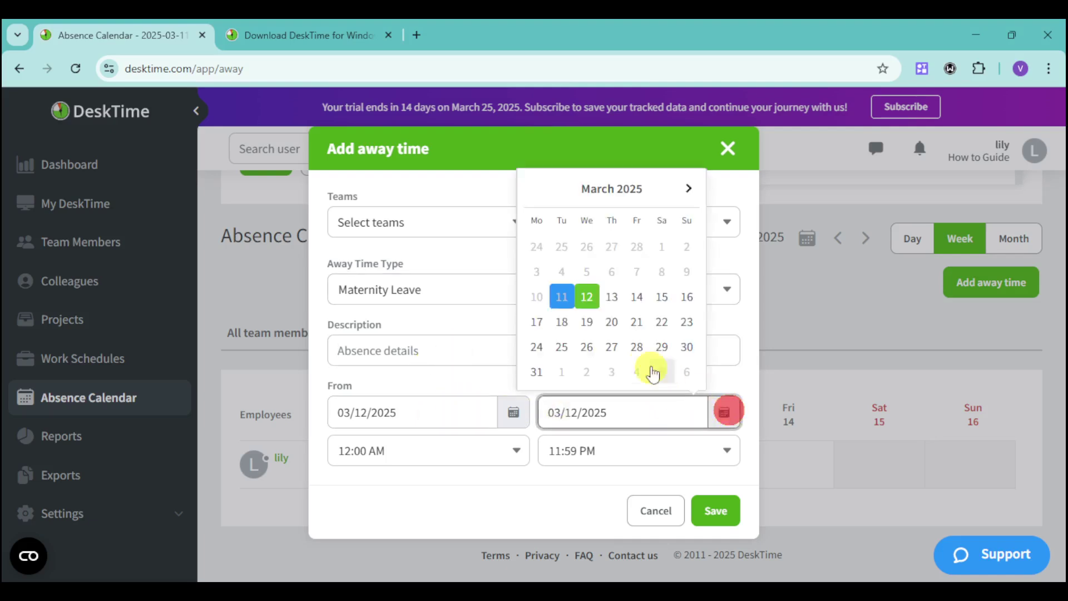
click(688, 188)
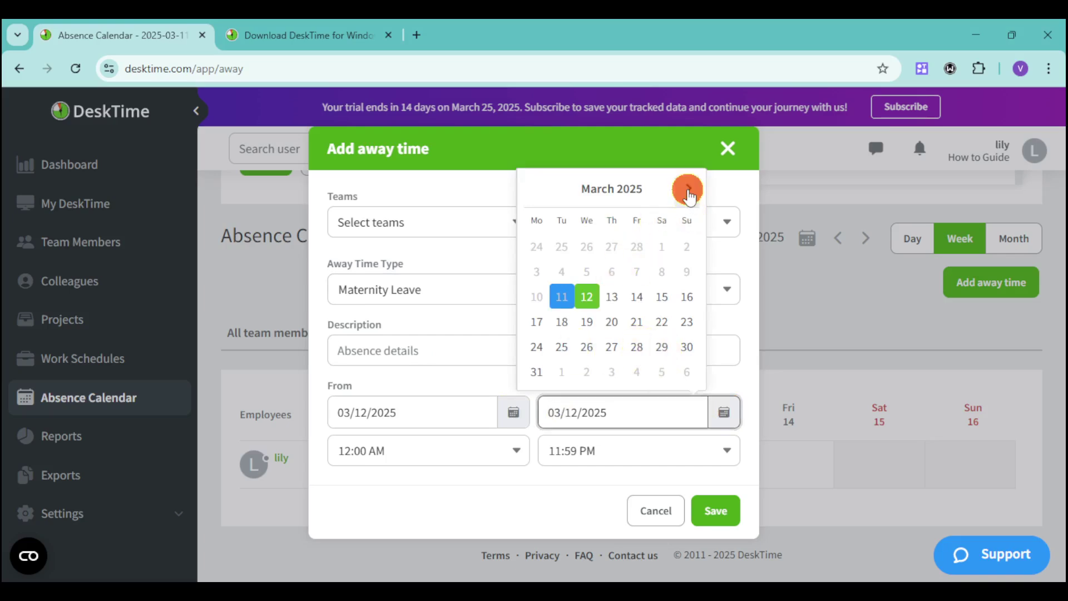
click(688, 188)
click(612, 322)
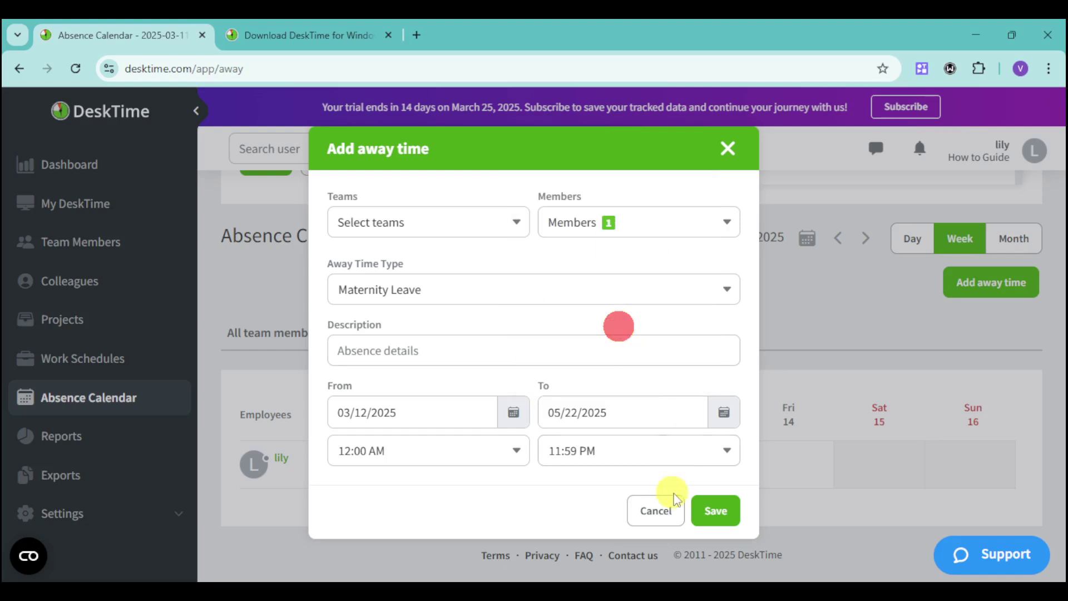
click(717, 523)
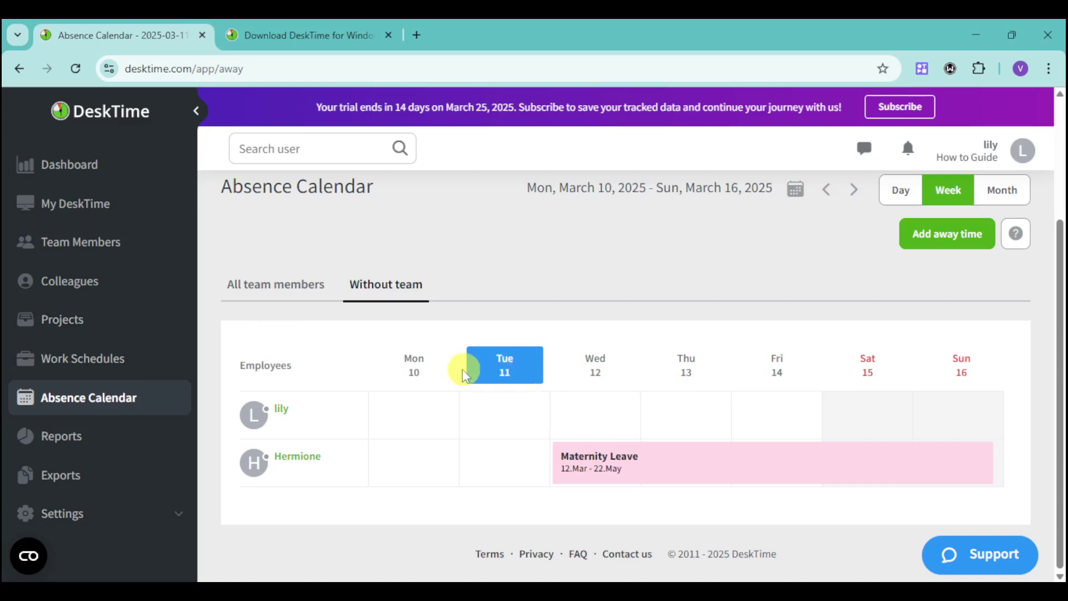
- Open the Work Schedules and start a shift for the second listed employee on Tuesday, March 11
click(106, 371)
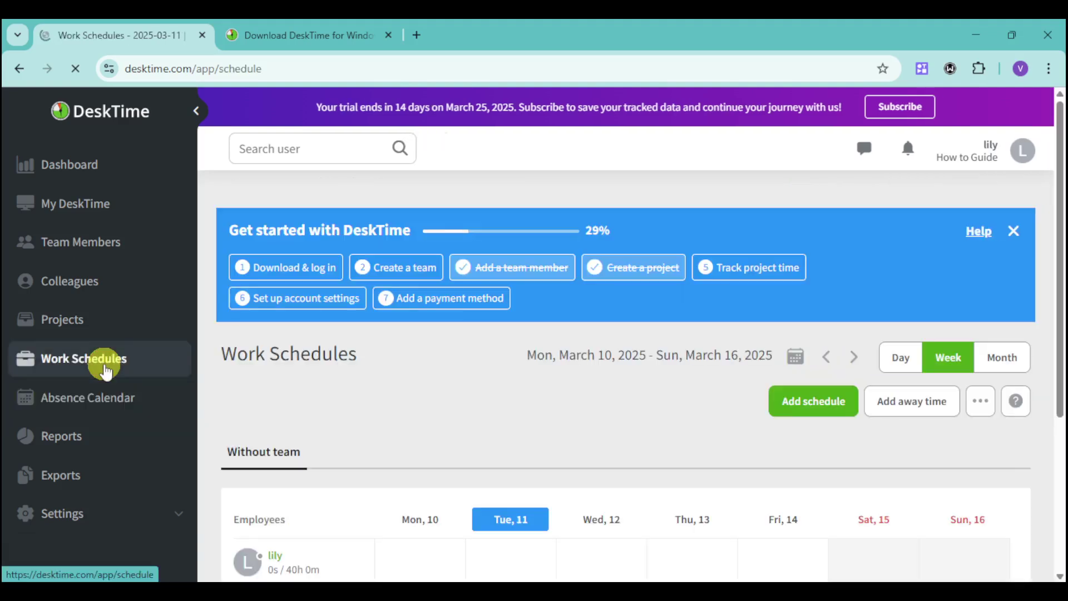
scroll(394, 357, down, 3)
scroll(528, 345, down, 2)
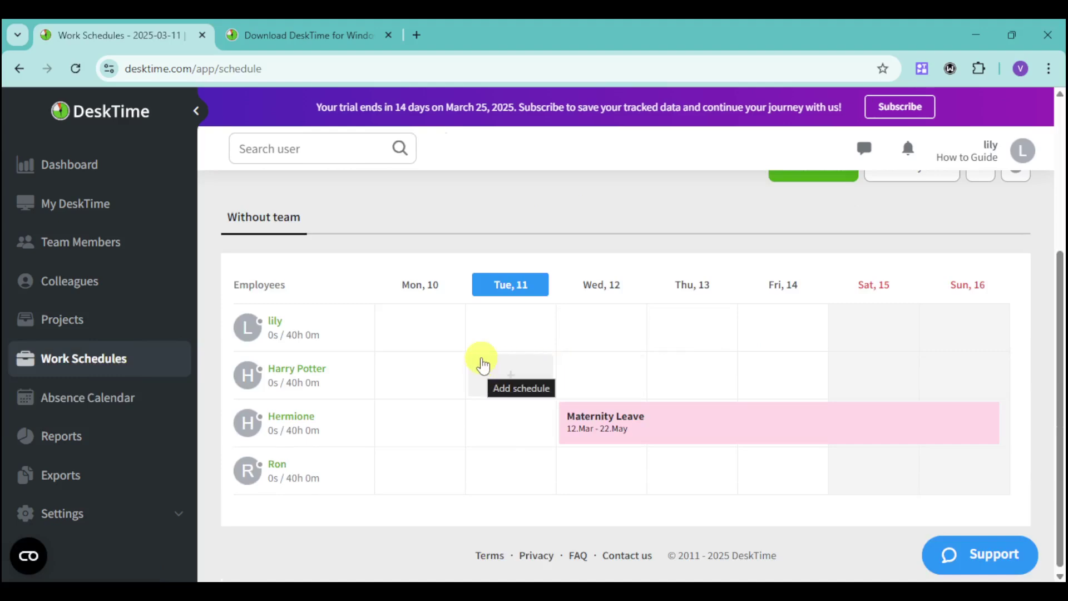
click(514, 378)
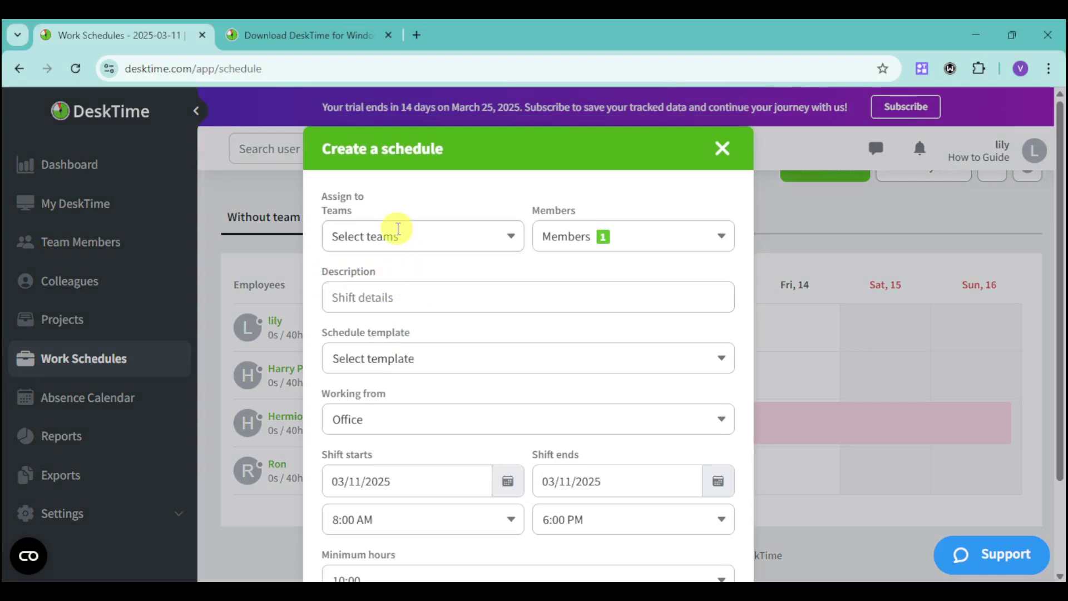
- Check the work location and template options, then save the Office shift for 03/11/2025 from 8:00 AM to 6:00 PM
scroll(414, 287, down, 2)
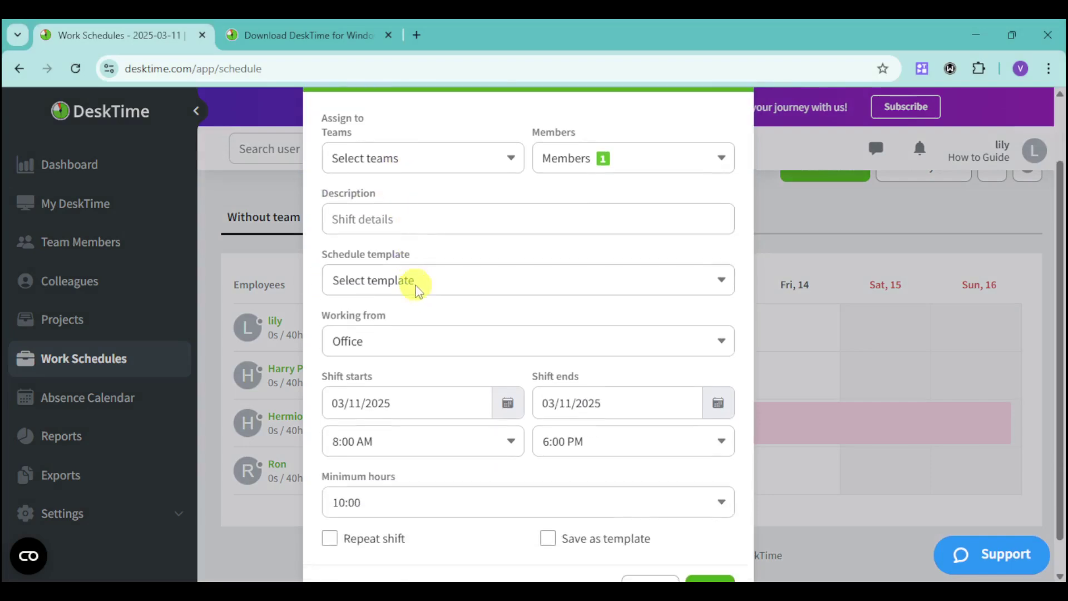
click(423, 337)
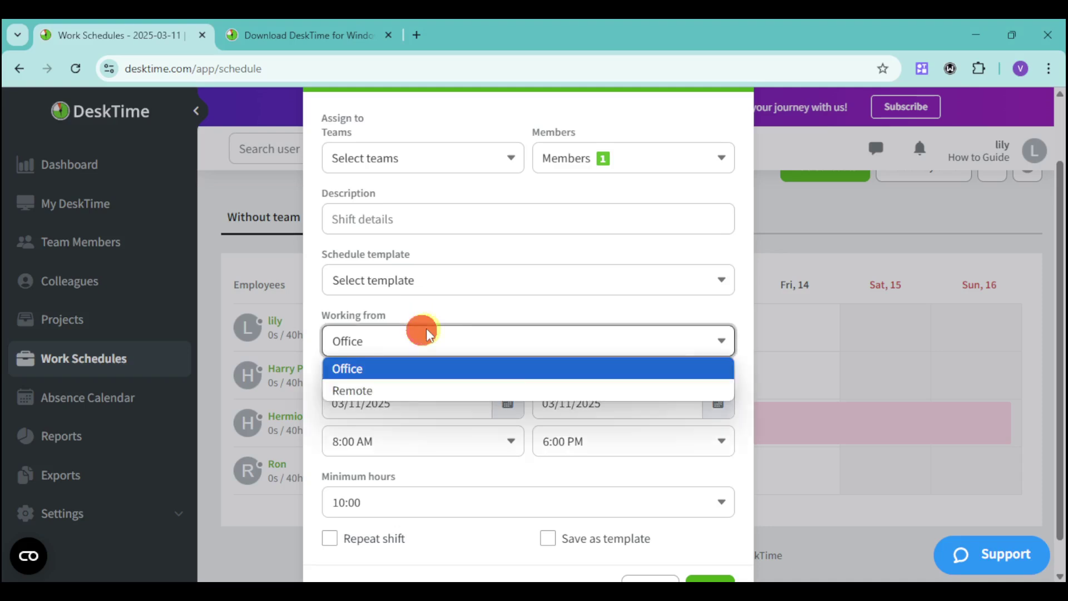
click(460, 304)
click(473, 285)
click(481, 285)
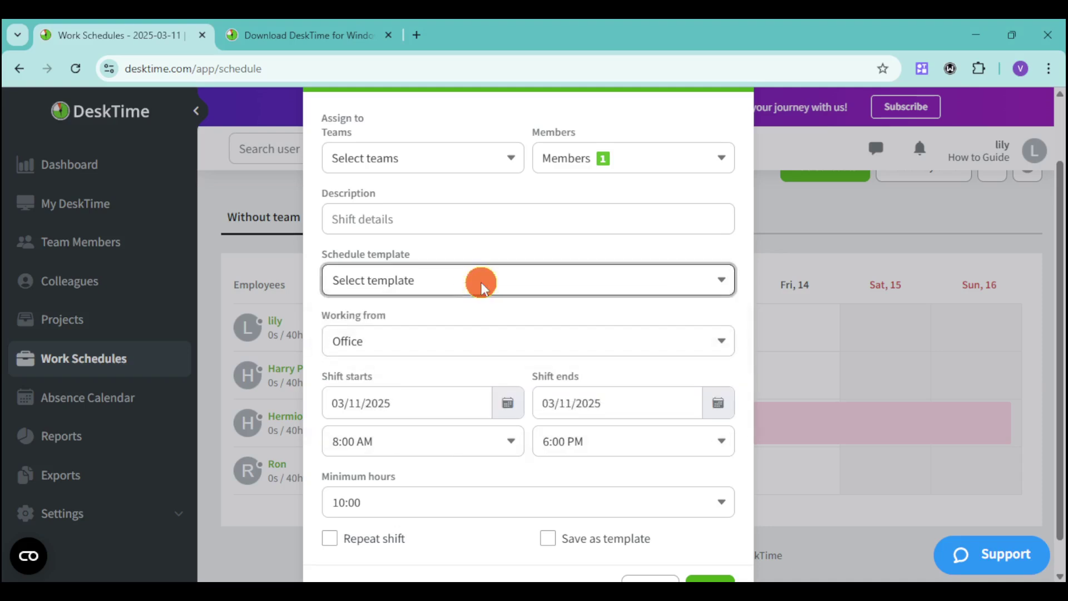
scroll(501, 356, down, 1)
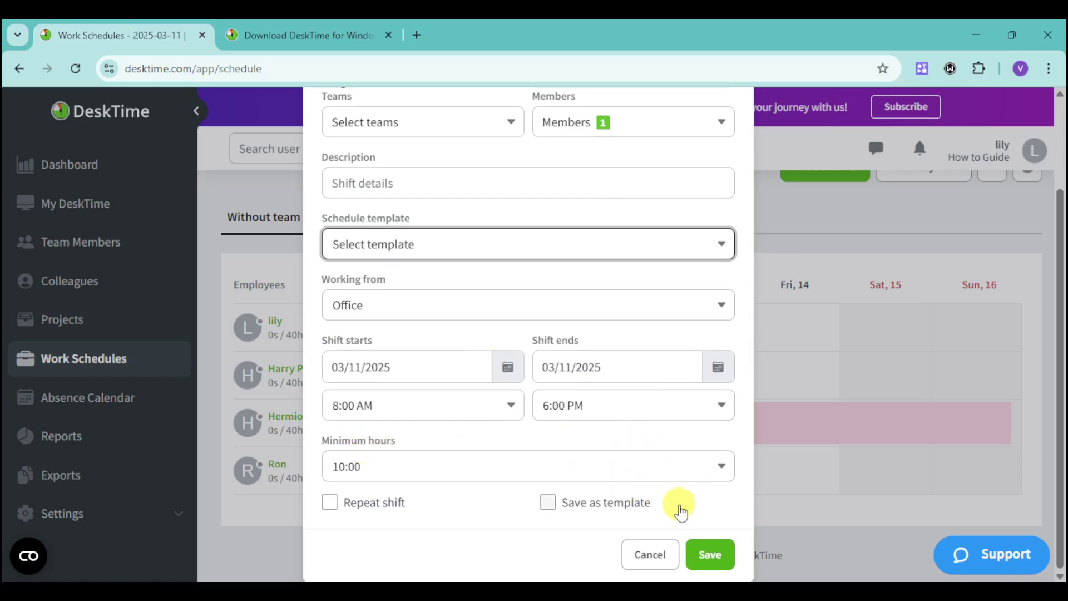
click(690, 554)
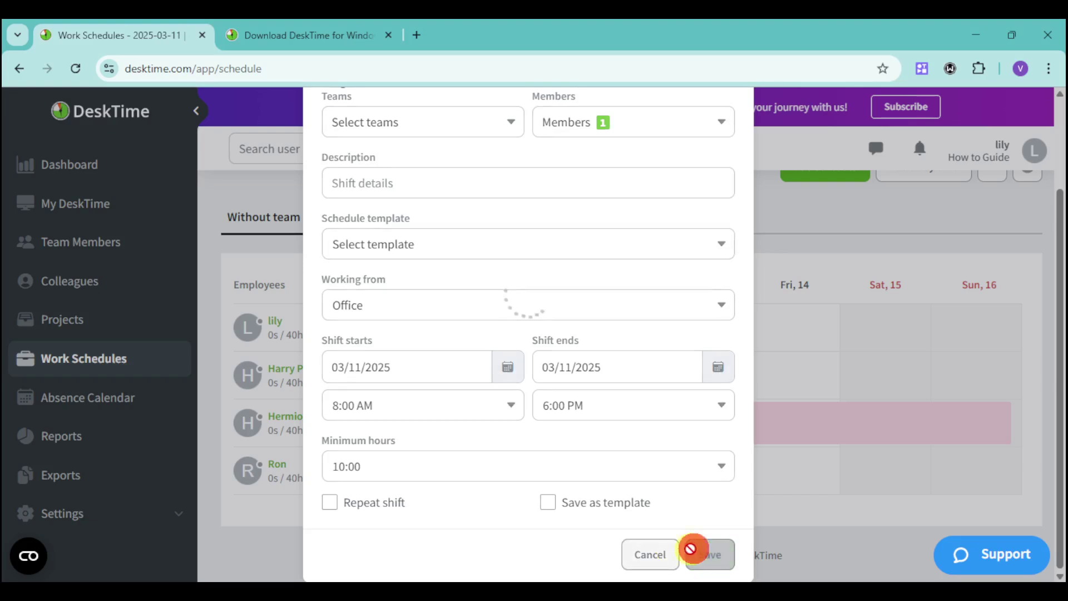
scroll(565, 357, down, 5)
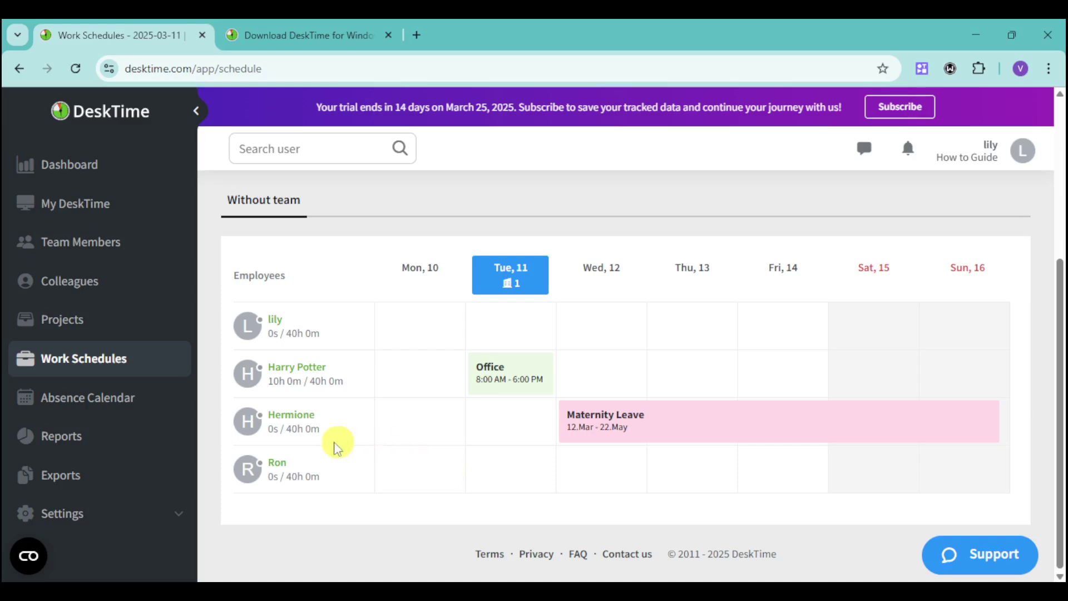
- Open the Reports overview for the day and examine its time, effectiveness and productivity figures
click(101, 439)
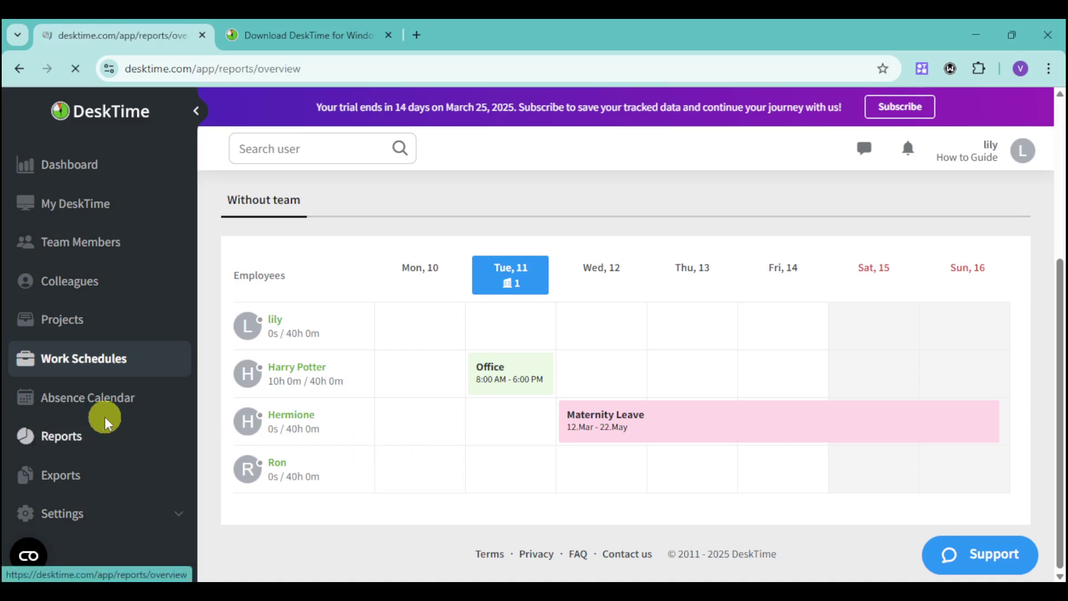
scroll(583, 430, down, 2)
scroll(583, 430, down, 4)
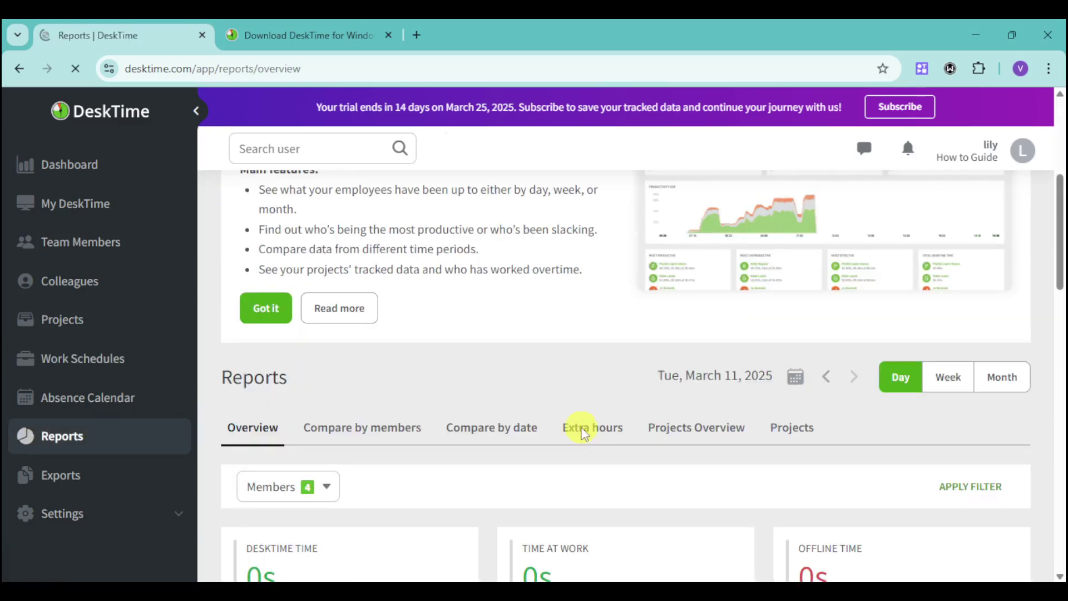
scroll(573, 431, down, 4)
scroll(559, 434, down, 1)
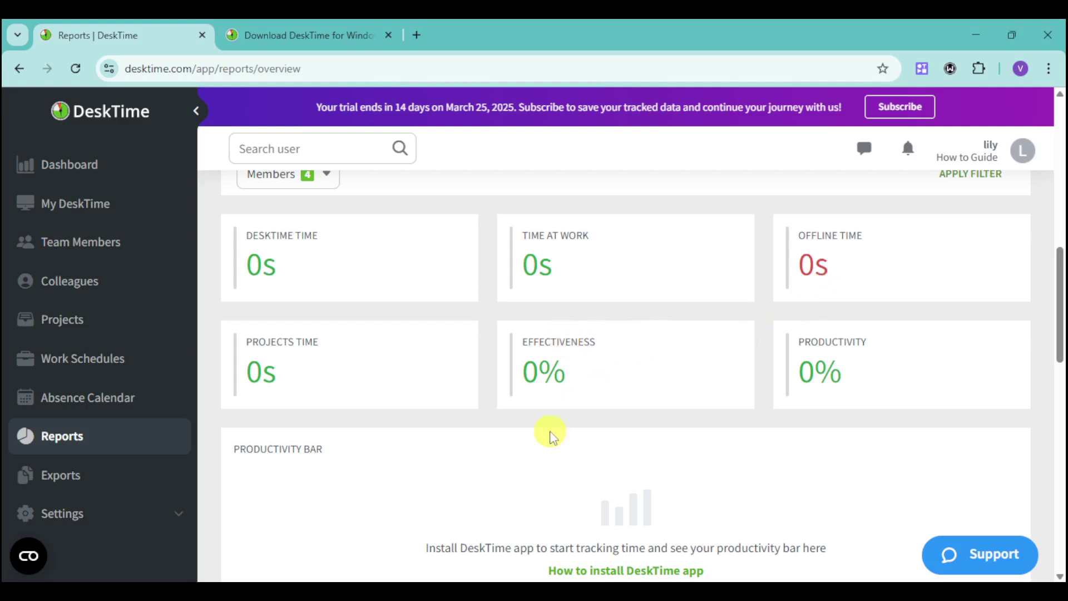
scroll(549, 432, down, 3)
scroll(724, 386, up, 6)
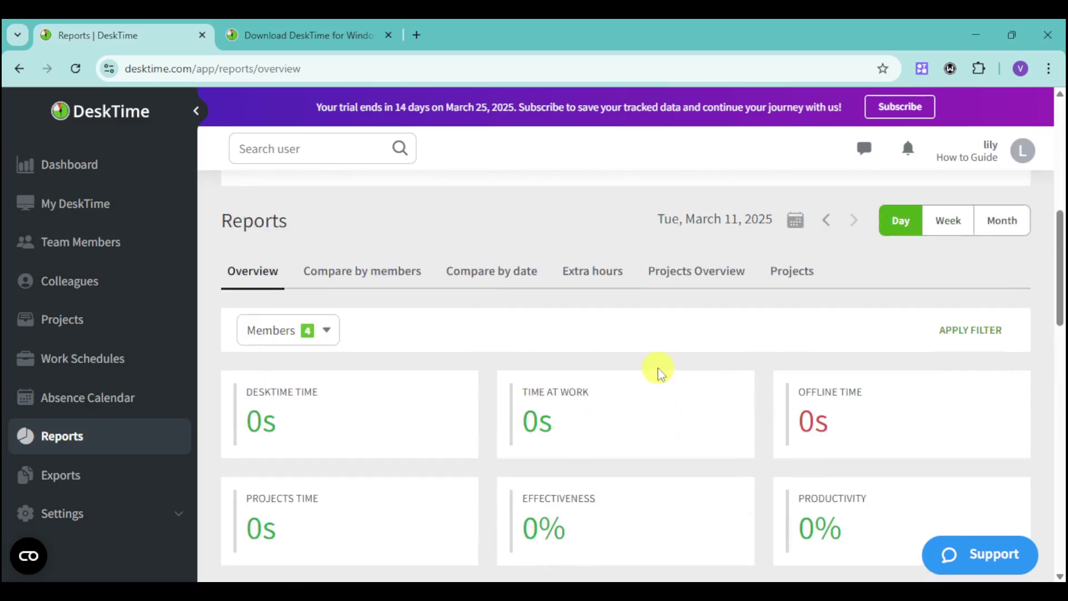
- Show the report comparing members and look over the two sets of figures
click(371, 276)
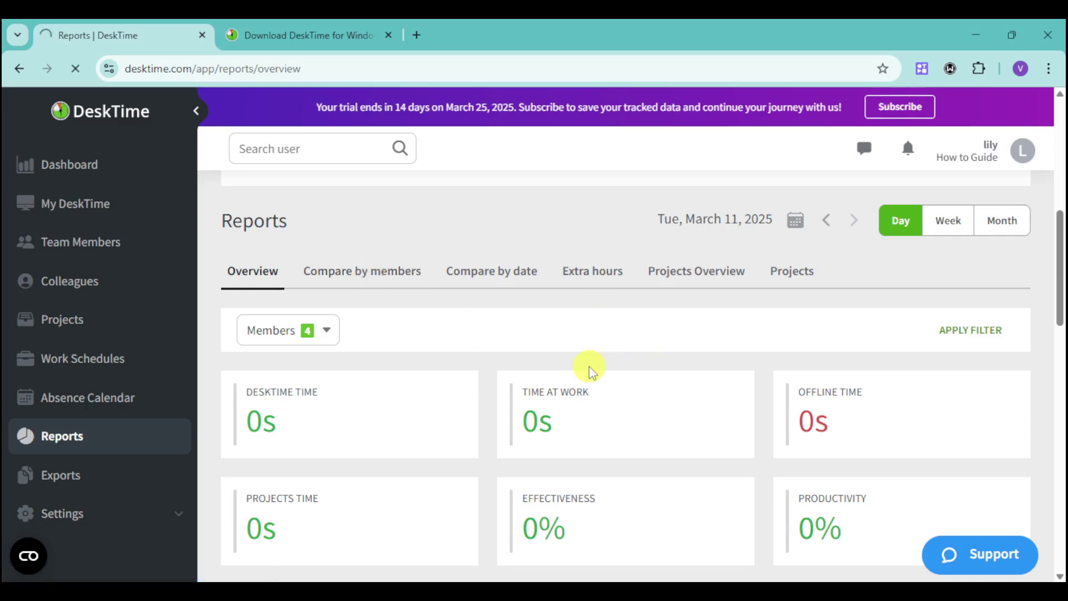
scroll(598, 384, down, 10)
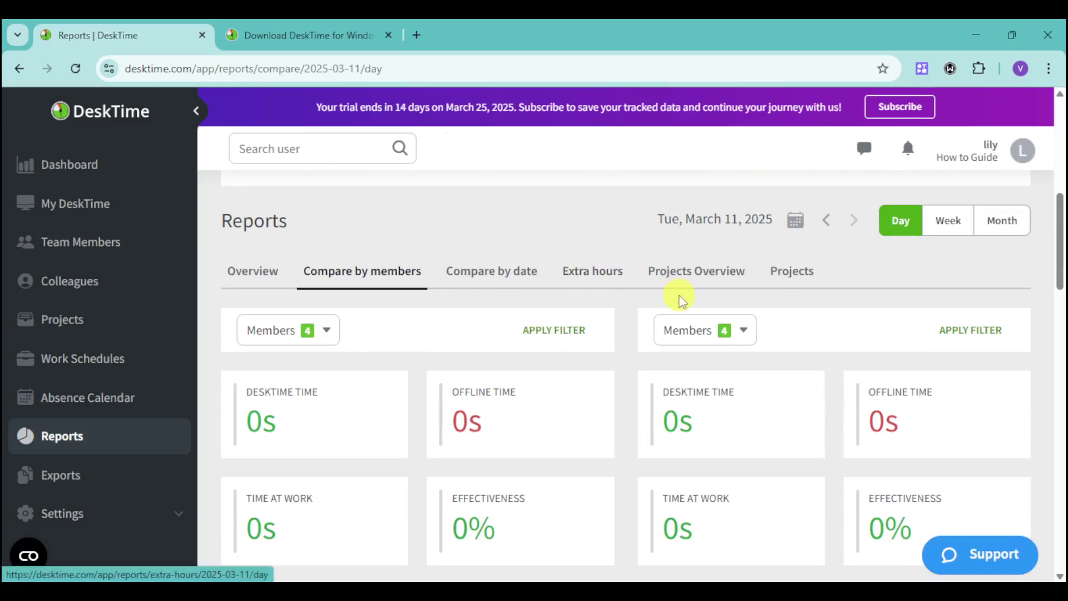
scroll(776, 289, down, 1)
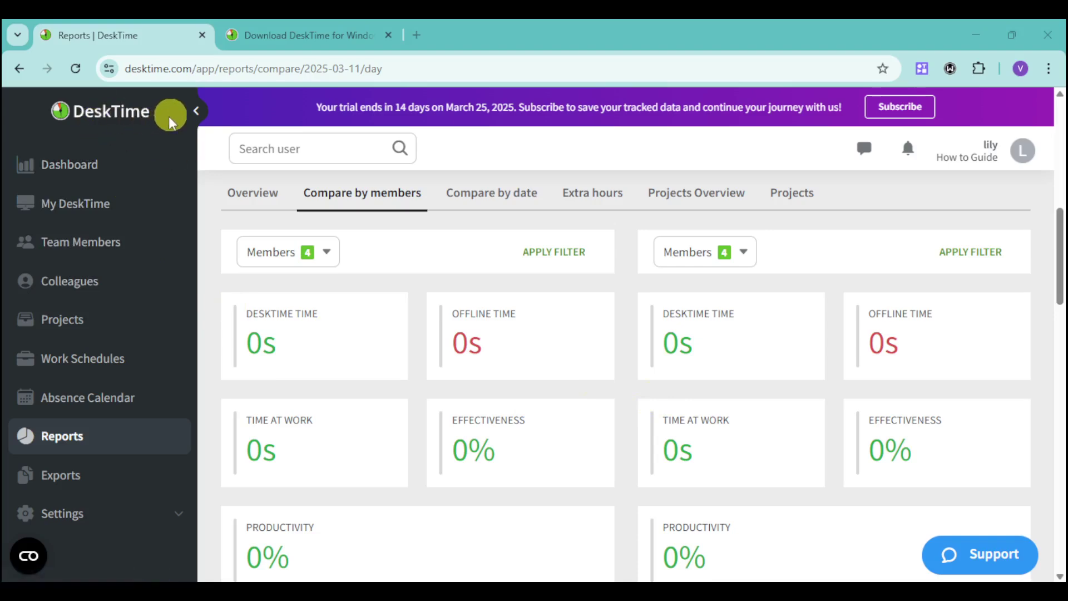
- Open the My DeskTime page and look over the personal time and productivity statistics
click(111, 206)
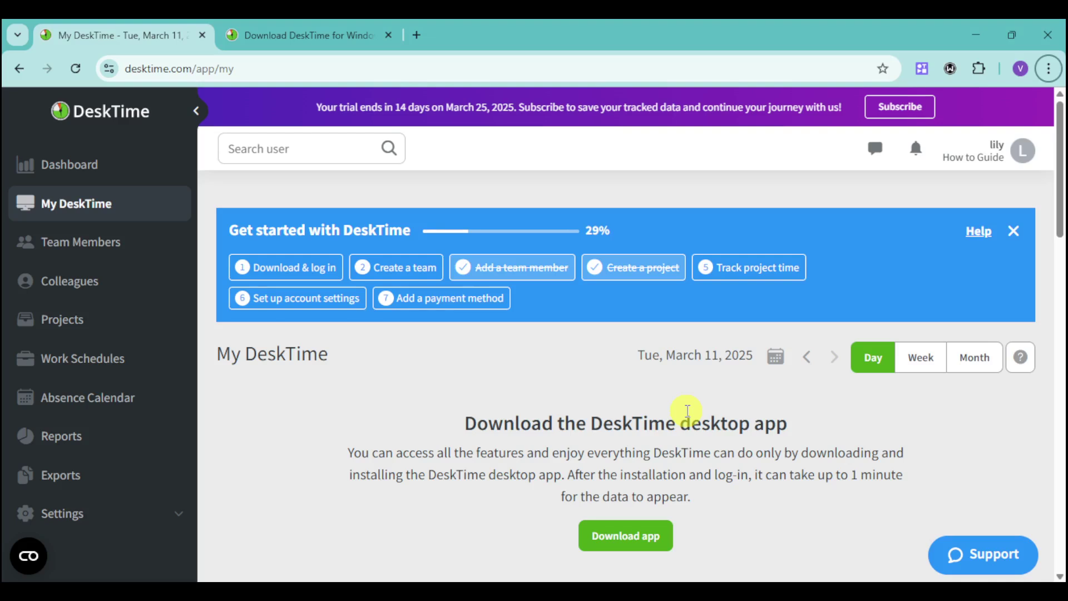
scroll(687, 411, down, 5)
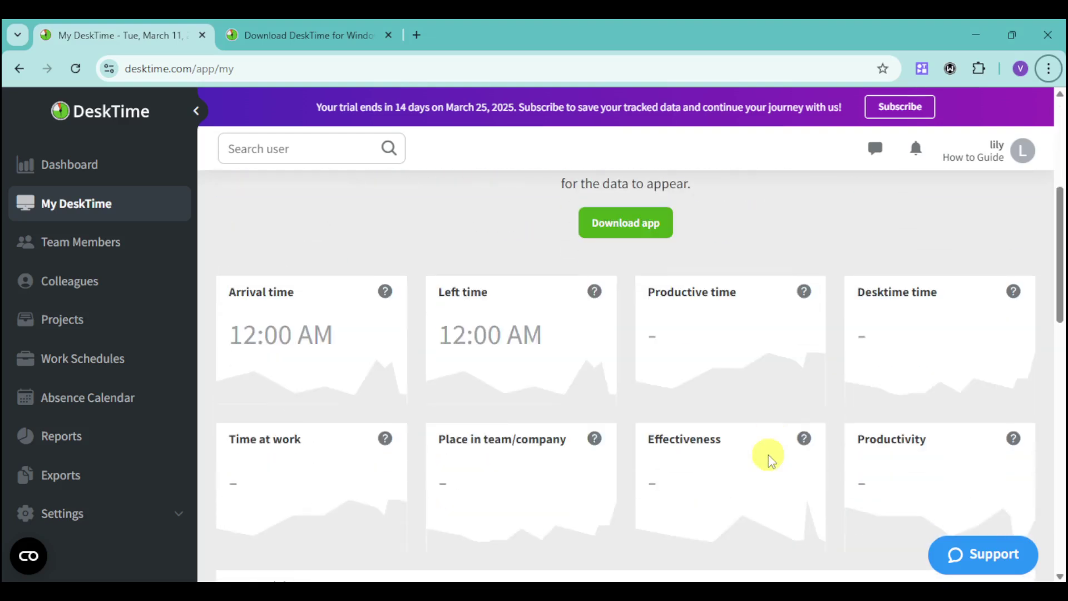